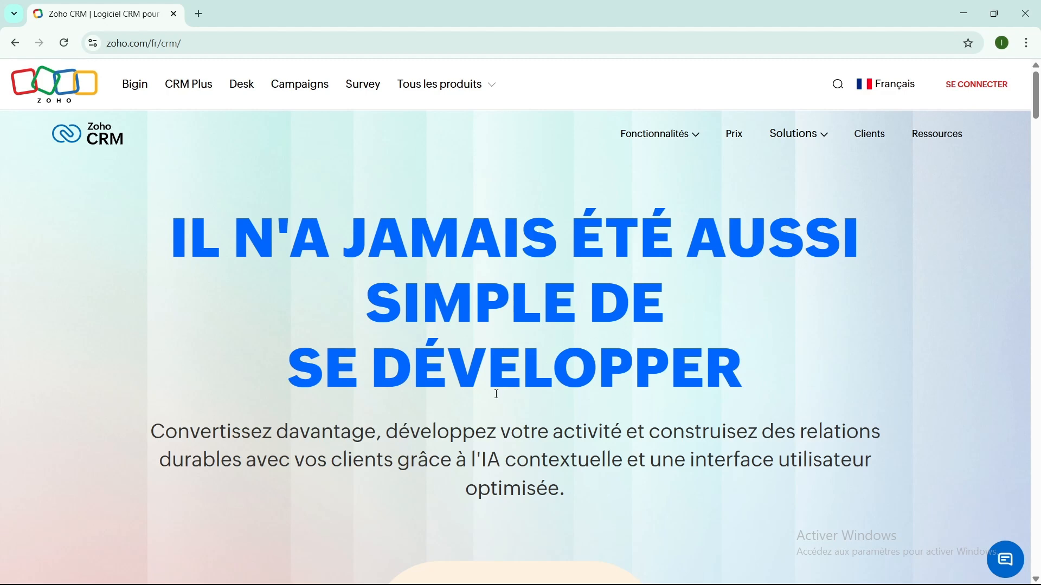
- Scroll down the French homepage to the 'Démarrez votre essai gratuit' form and its Google/LinkedIn buttons
{"action": "scroll", "coordinate": [497, 394], "scroll_direction": "down", "scroll_amount": 2}
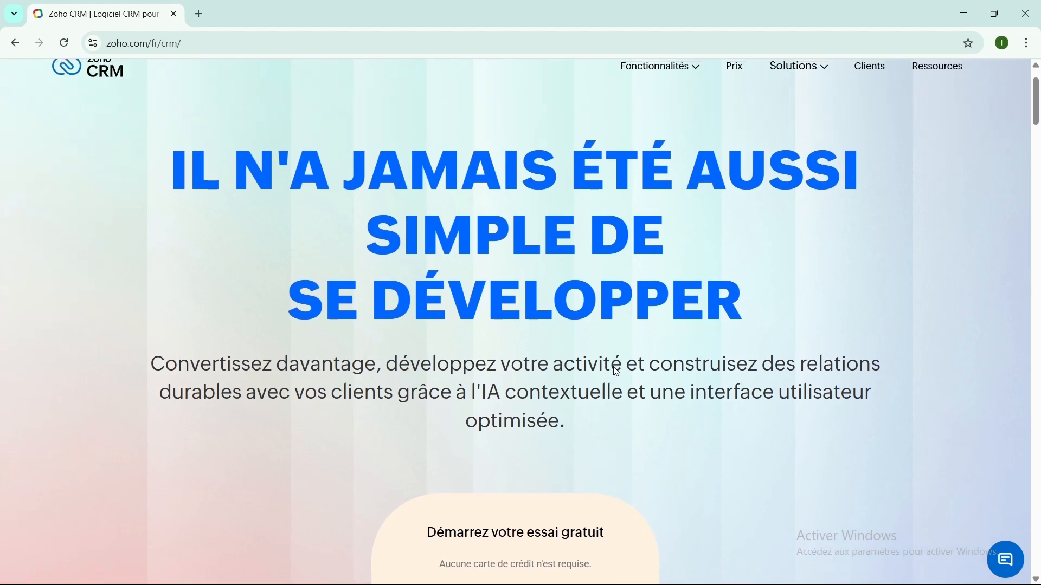
{"action": "scroll", "coordinate": [614, 370], "scroll_direction": "down", "scroll_amount": 2}
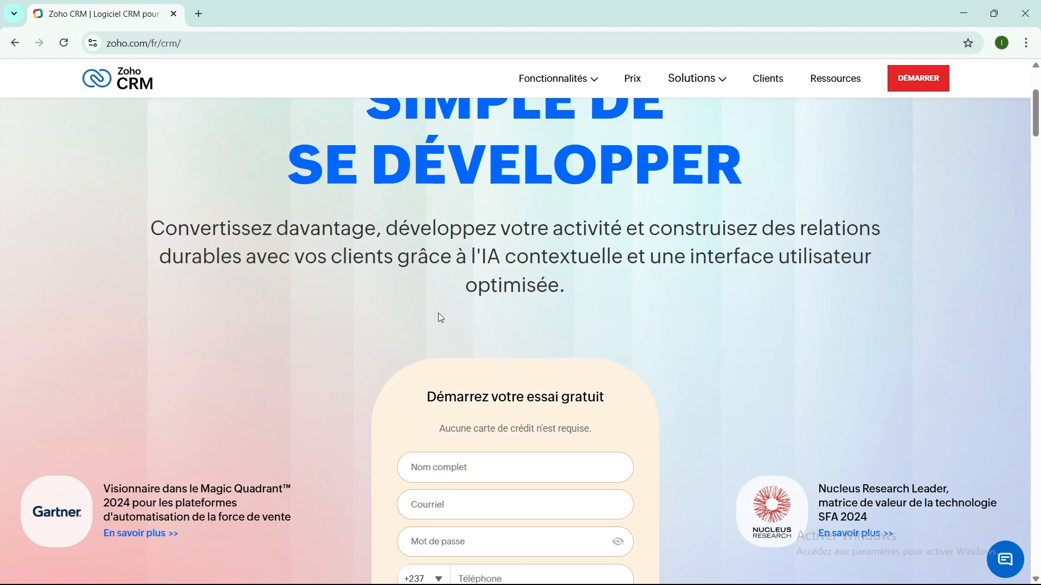
{"action": "scroll", "coordinate": [441, 318], "scroll_direction": "down", "scroll_amount": 4}
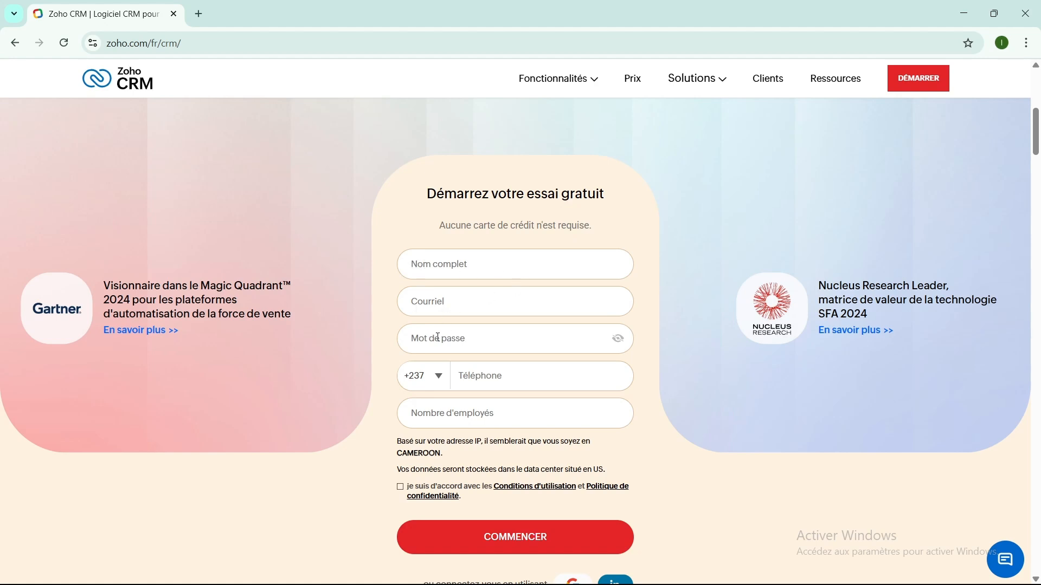
{"action": "scroll", "coordinate": [438, 338], "scroll_direction": "down", "scroll_amount": 1}
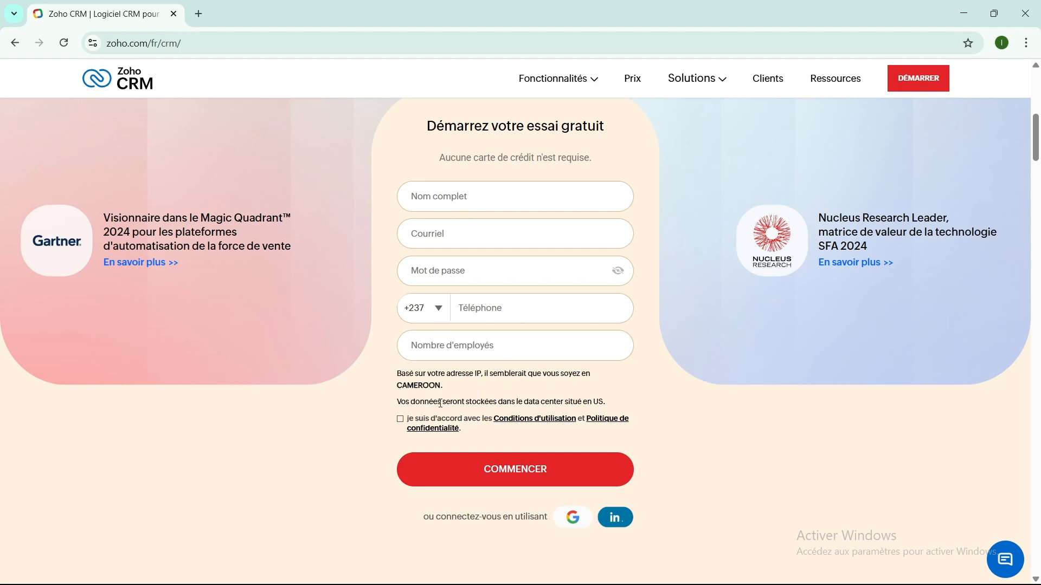
{"action": "scroll", "coordinate": [493, 421], "scroll_direction": "down", "scroll_amount": 2}
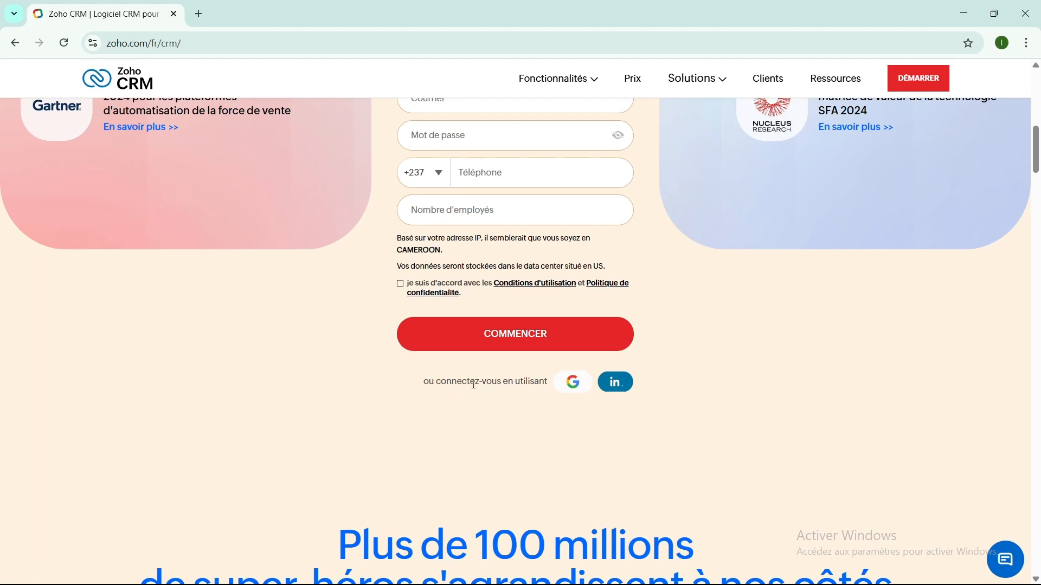
{"action": "scroll", "coordinate": [521, 386], "scroll_direction": "down", "scroll_amount": 1}
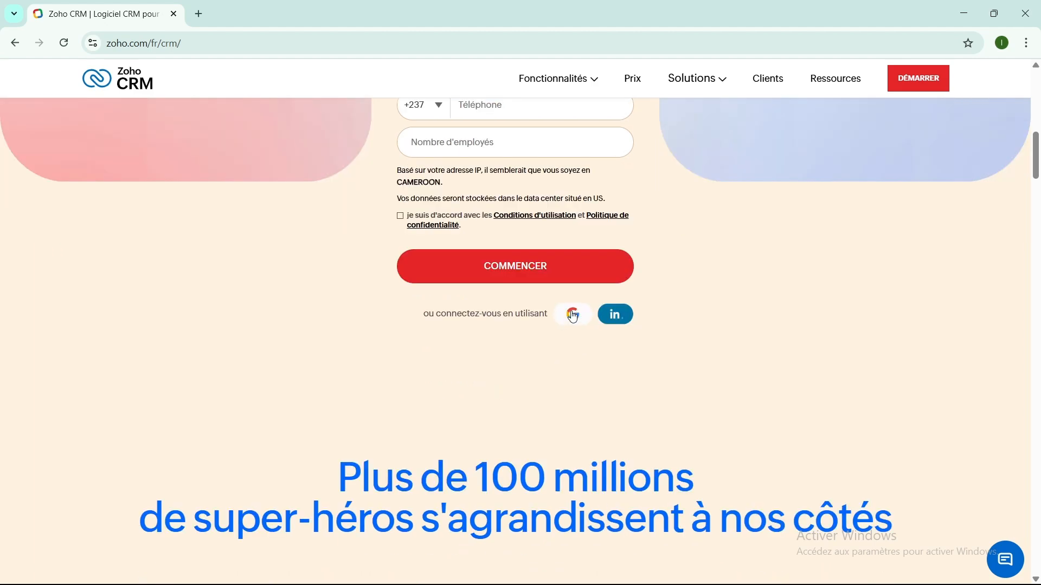
{"action": "scroll", "coordinate": [605, 363], "scroll_direction": "down", "scroll_amount": 2}
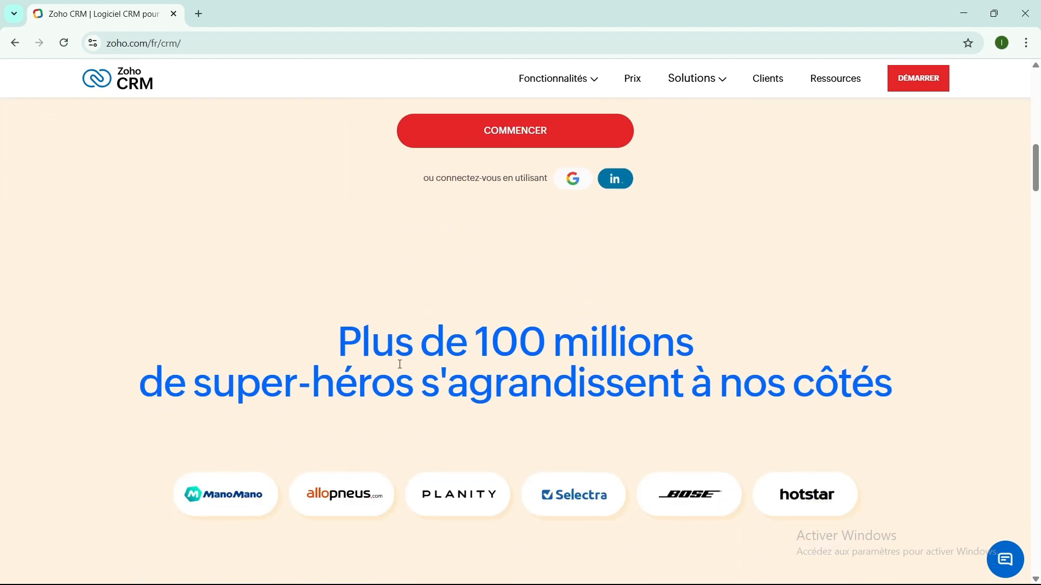
{"action": "scroll", "coordinate": [233, 522], "scroll_direction": "down", "scroll_amount": 2}
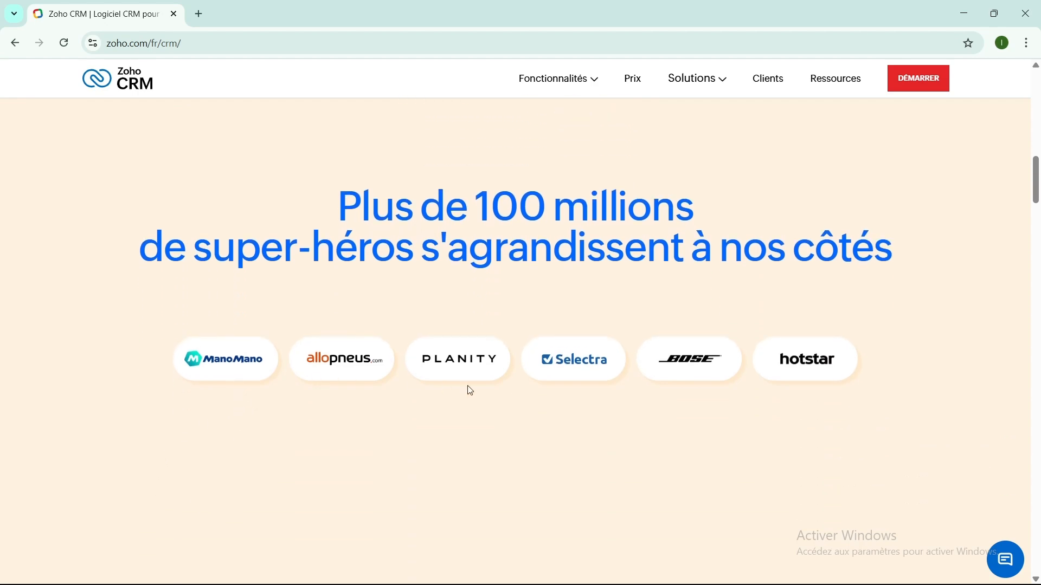
{"action": "scroll", "coordinate": [611, 408], "scroll_direction": "down", "scroll_amount": 6}
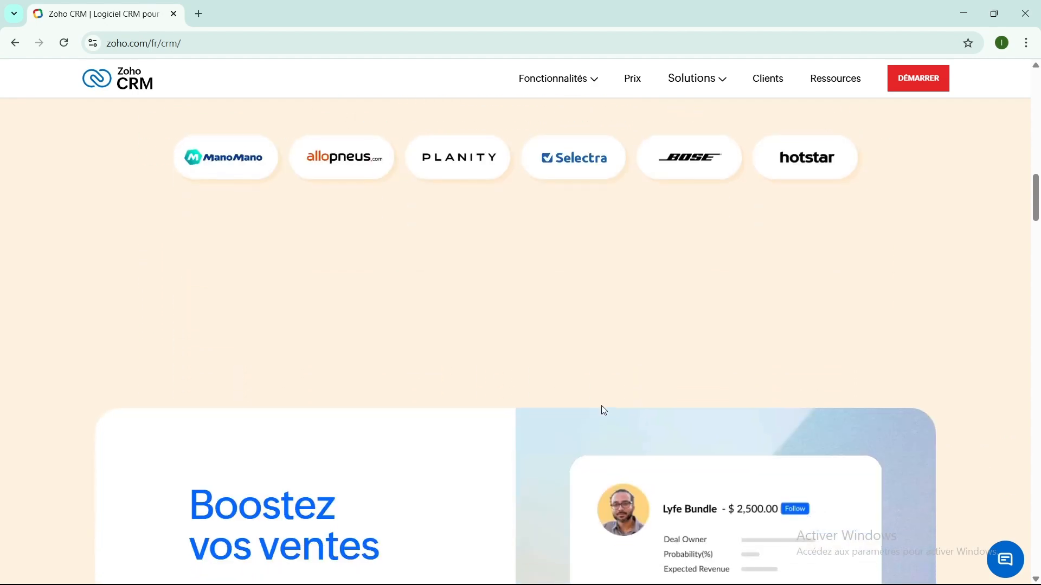
{"action": "scroll", "coordinate": [321, 367], "scroll_direction": "down", "scroll_amount": 3}
{"action": "scroll", "coordinate": [321, 369], "scroll_direction": "down", "scroll_amount": 3}
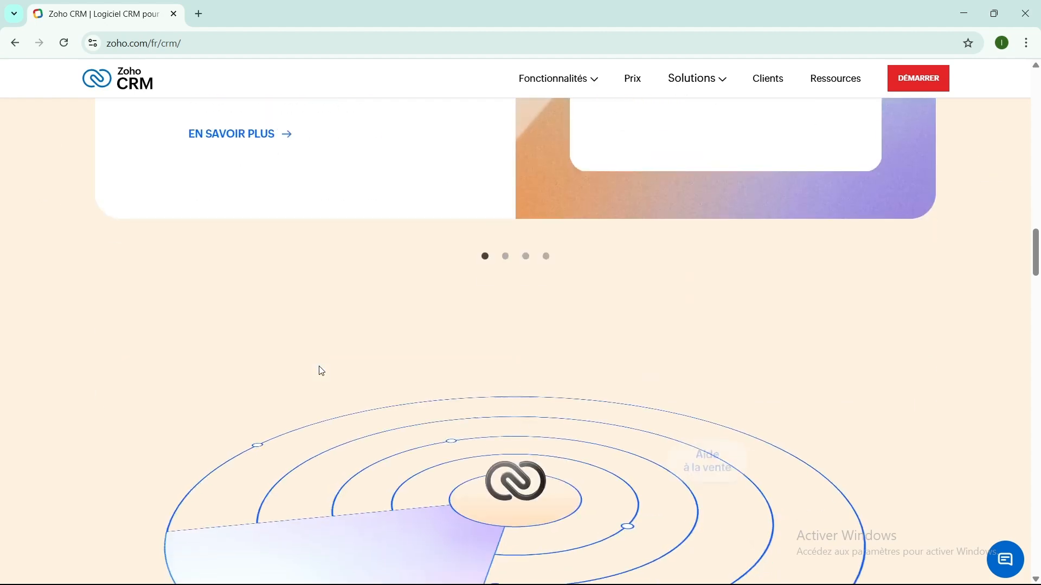
{"action": "scroll", "coordinate": [320, 368], "scroll_direction": "down", "scroll_amount": 4}
{"action": "scroll", "coordinate": [327, 359], "scroll_direction": "down", "scroll_amount": 2}
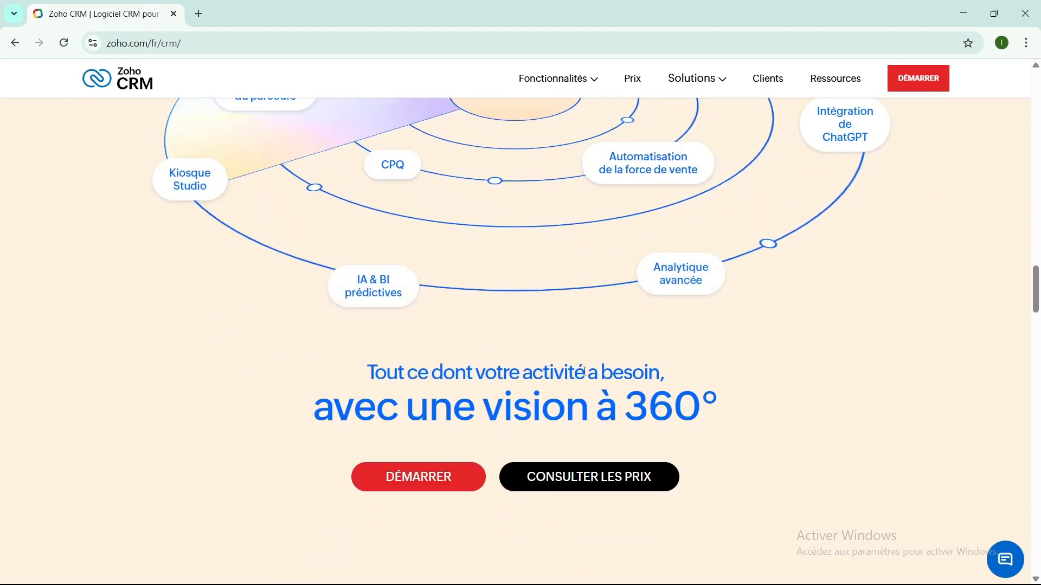
{"action": "scroll", "coordinate": [579, 370], "scroll_direction": "up", "scroll_amount": 1}
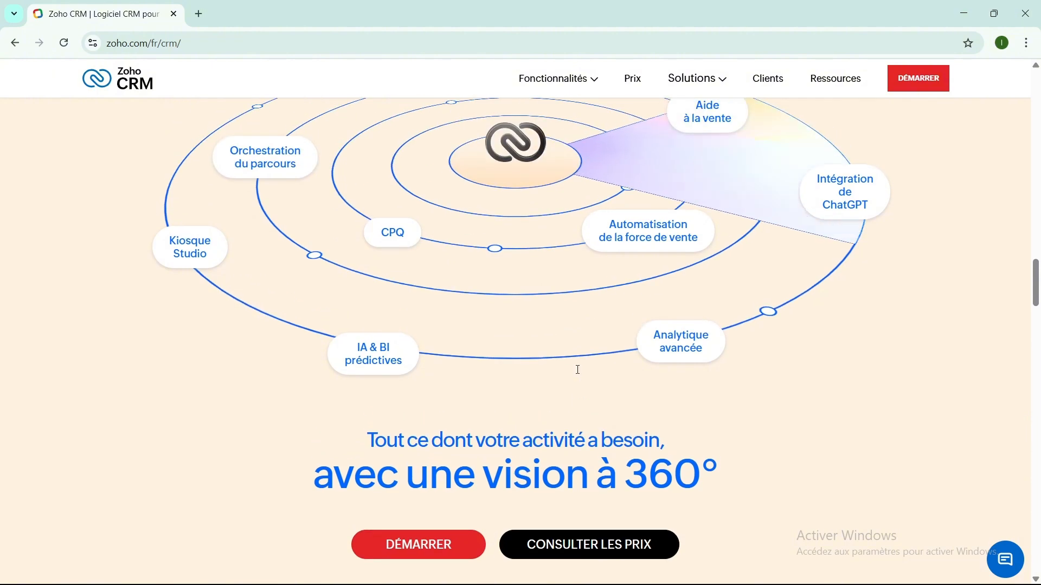
{"action": "scroll", "coordinate": [576, 368], "scroll_direction": "up", "scroll_amount": 2}
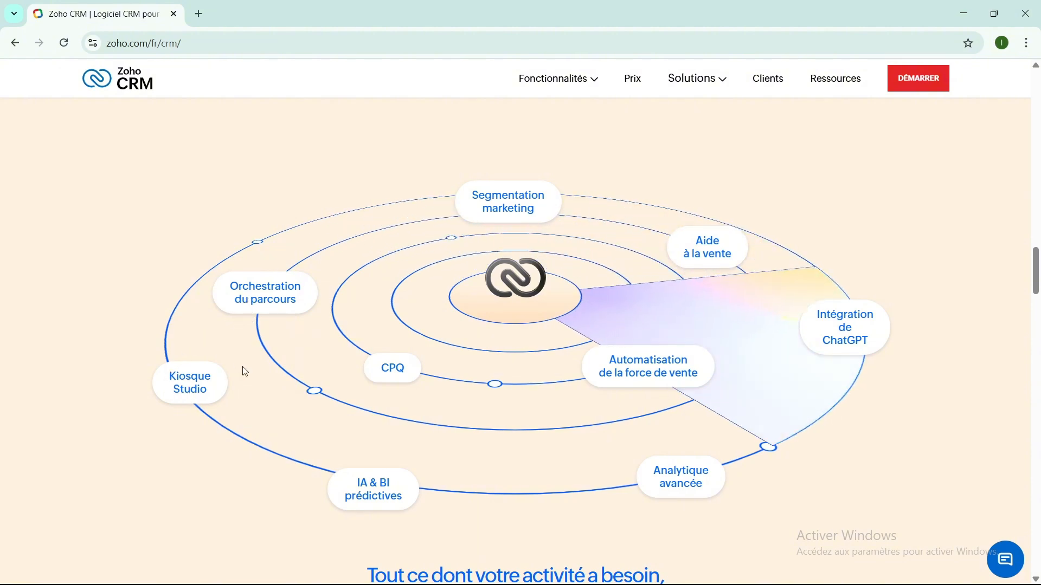
{"action": "scroll", "coordinate": [723, 348], "scroll_direction": "up", "scroll_amount": 6}
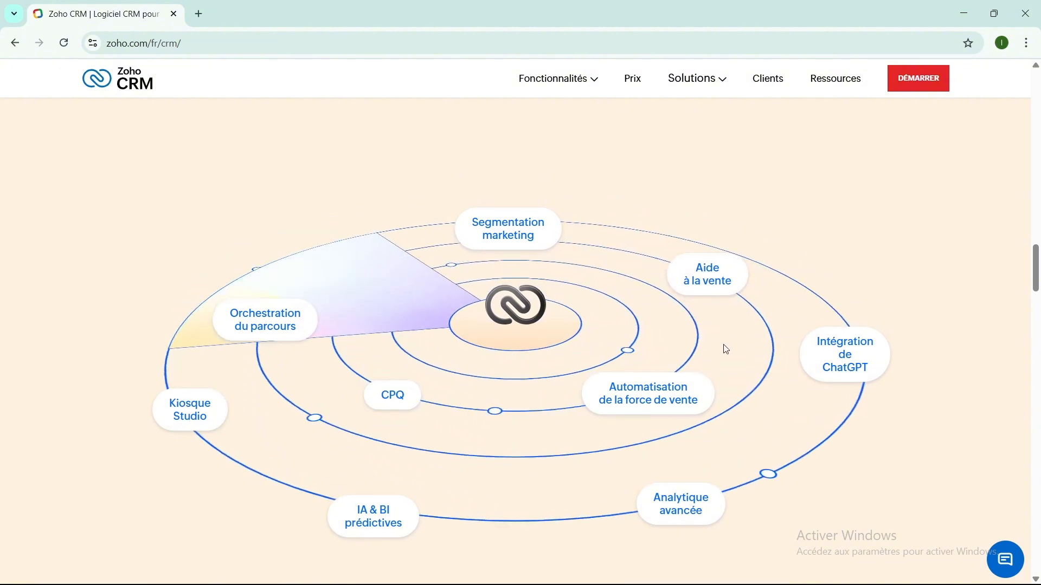
{"action": "scroll", "coordinate": [723, 348], "scroll_direction": "down", "scroll_amount": 6}
{"action": "scroll", "coordinate": [723, 353], "scroll_direction": "down", "scroll_amount": 8}
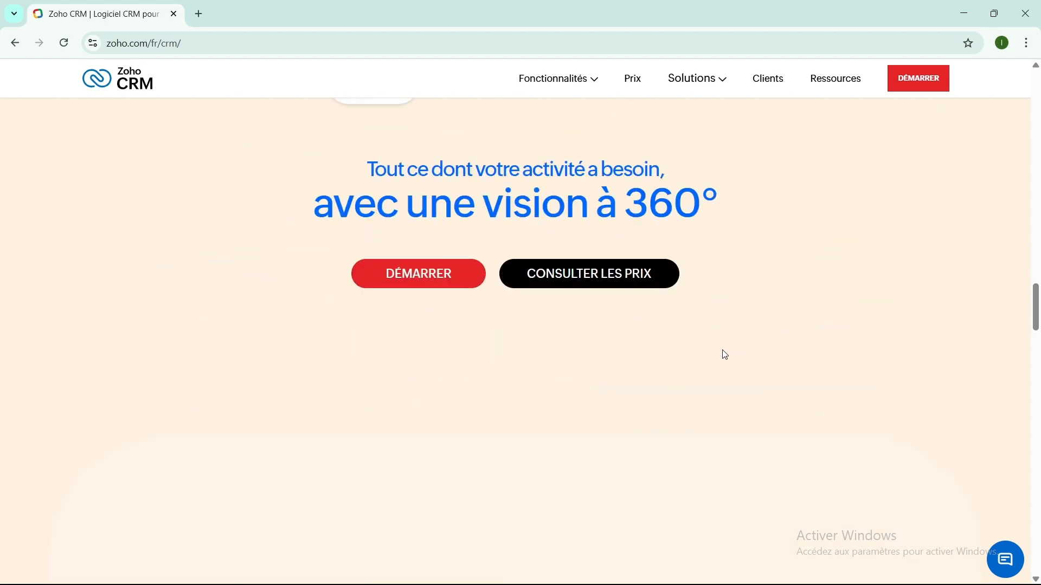
{"action": "scroll", "coordinate": [721, 355], "scroll_direction": "down", "scroll_amount": 5}
{"action": "scroll", "coordinate": [722, 357], "scroll_direction": "up", "scroll_amount": 4}
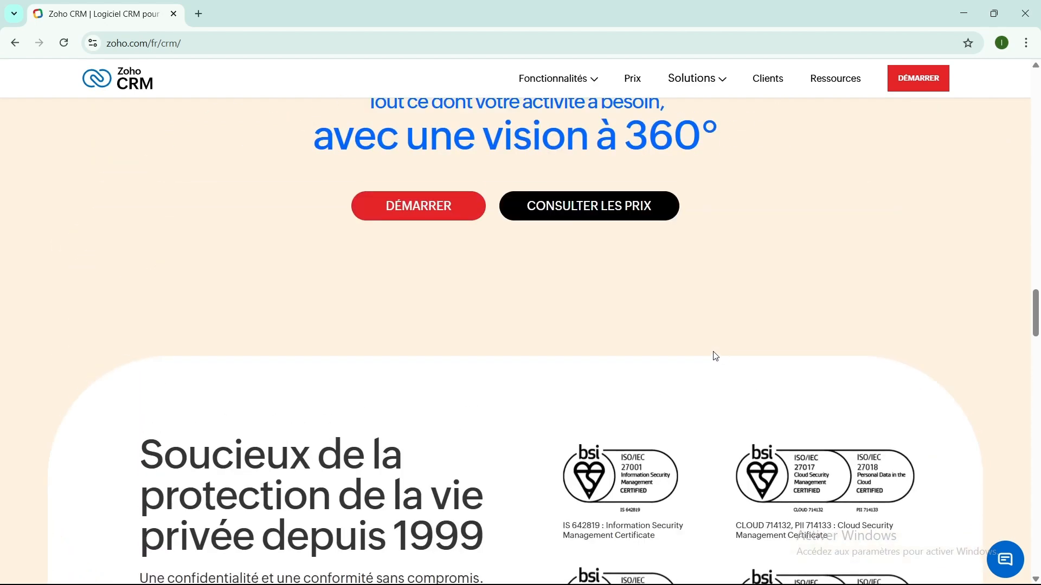
{"action": "scroll", "coordinate": [444, 284], "scroll_direction": "down", "scroll_amount": 3}
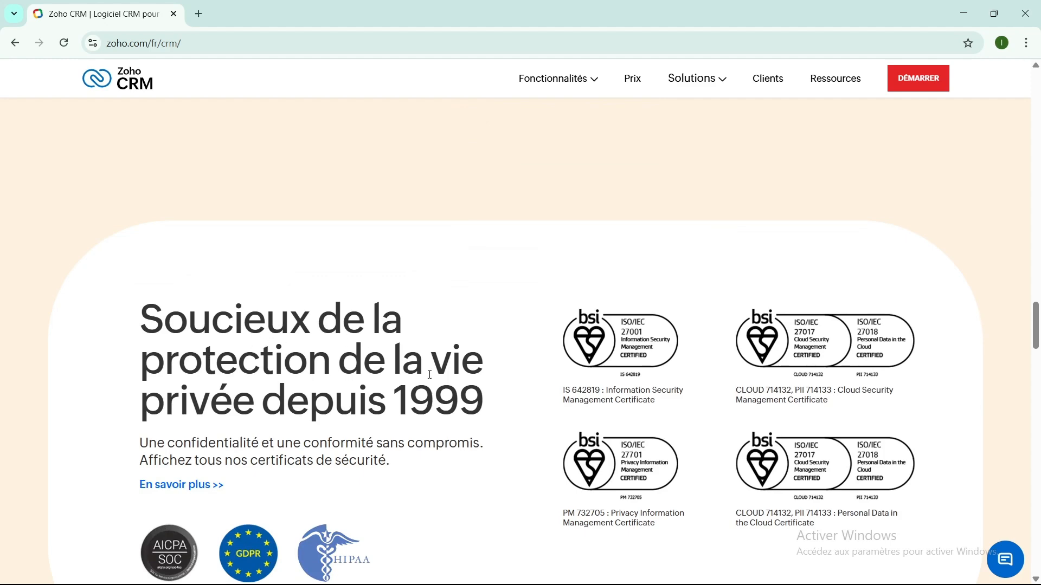
{"action": "scroll", "coordinate": [429, 378], "scroll_direction": "down", "scroll_amount": 10}
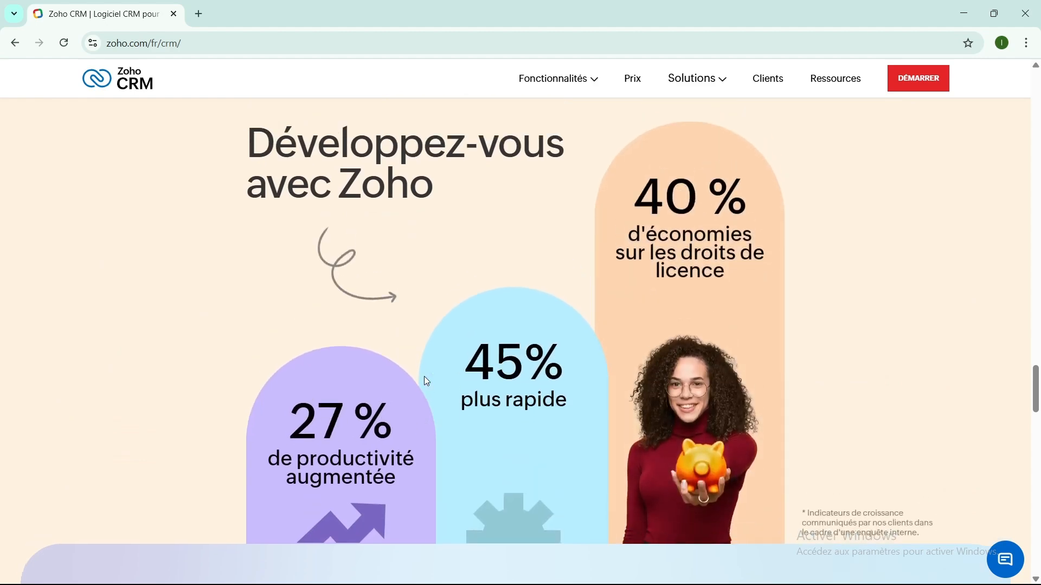
{"action": "scroll", "coordinate": [426, 382], "scroll_direction": "up", "scroll_amount": 3}
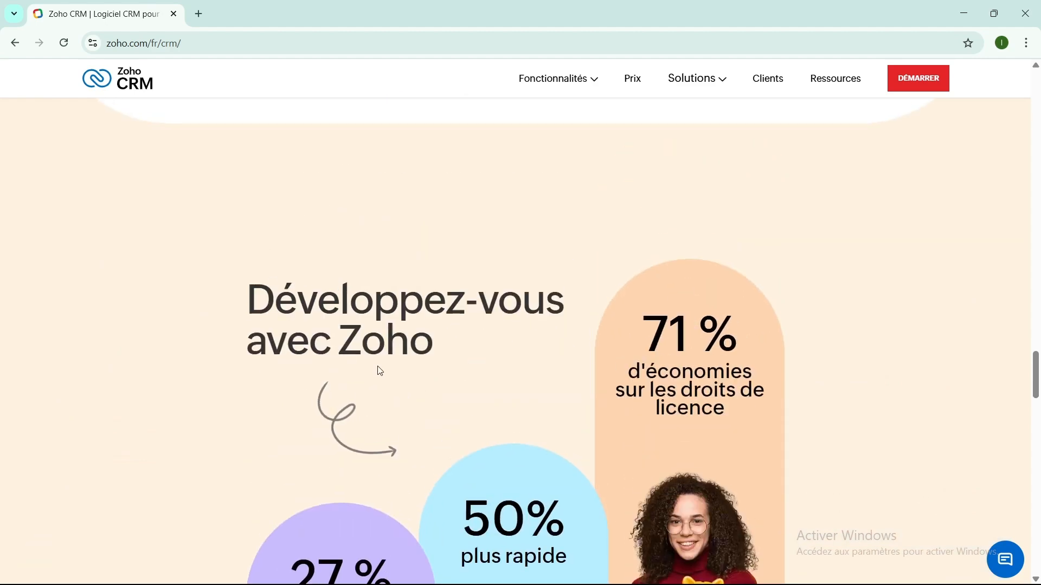
{"action": "scroll", "coordinate": [464, 356], "scroll_direction": "down", "scroll_amount": 3}
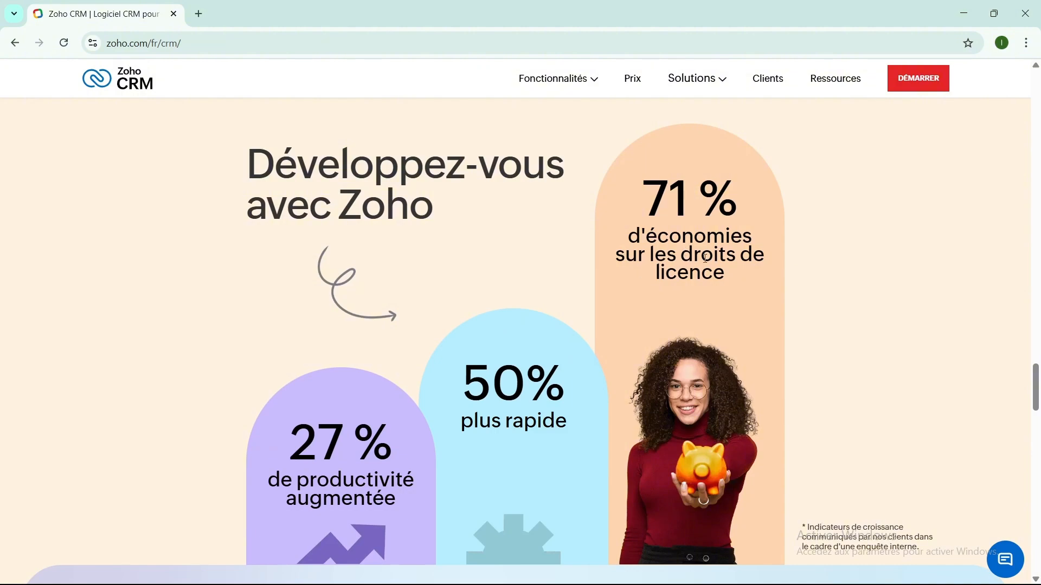
{"action": "scroll", "coordinate": [651, 331], "scroll_direction": "up", "scroll_amount": 10}
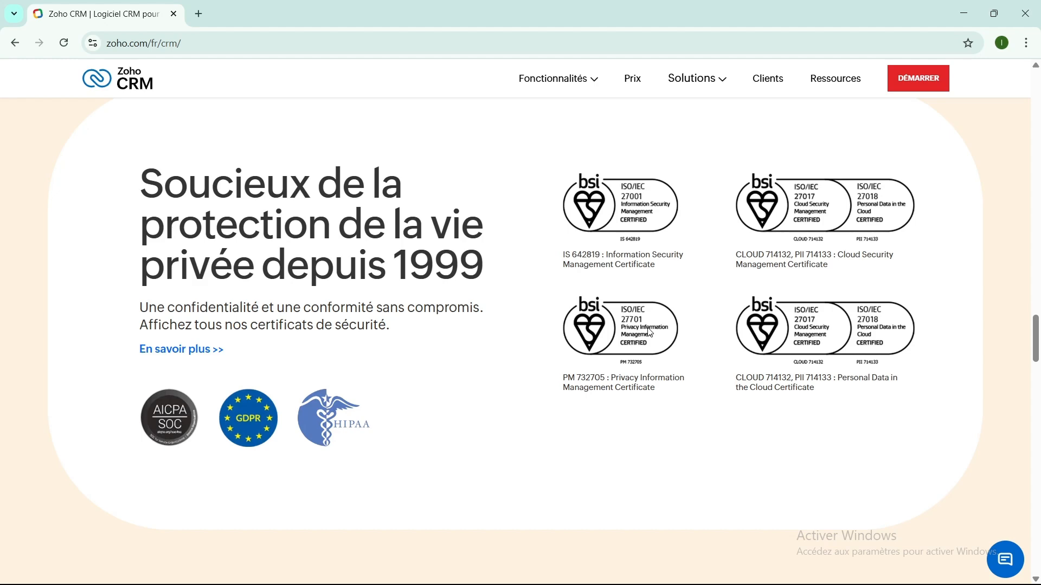
{"action": "left_click_drag", "start_coordinate": [756, 265], "coordinate": [773, 244]}
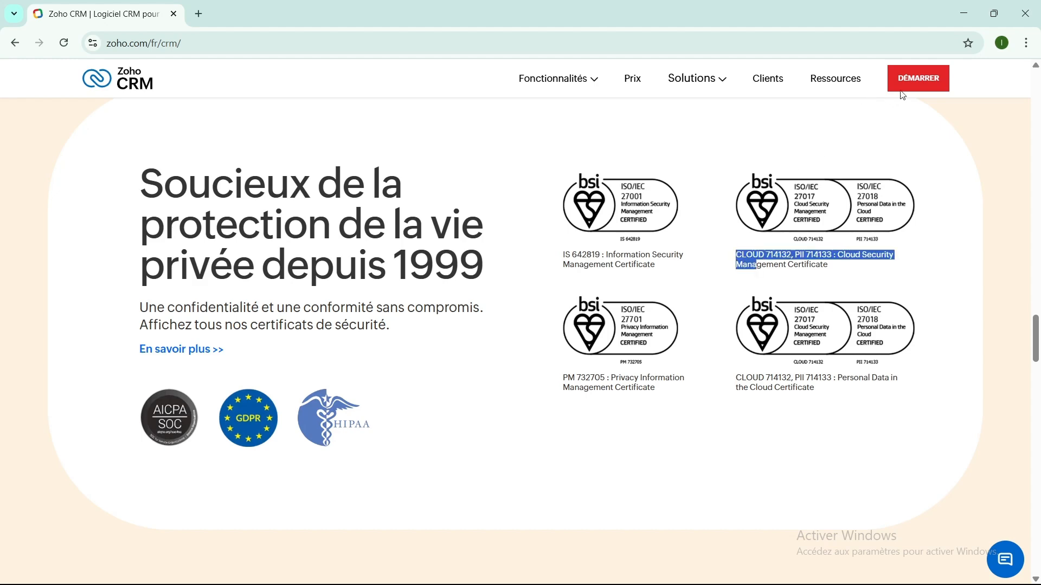
{"action": "left_click", "coordinate": [916, 80]}
{"action": "scroll", "coordinate": [700, 308], "scroll_direction": "down", "scroll_amount": 2}
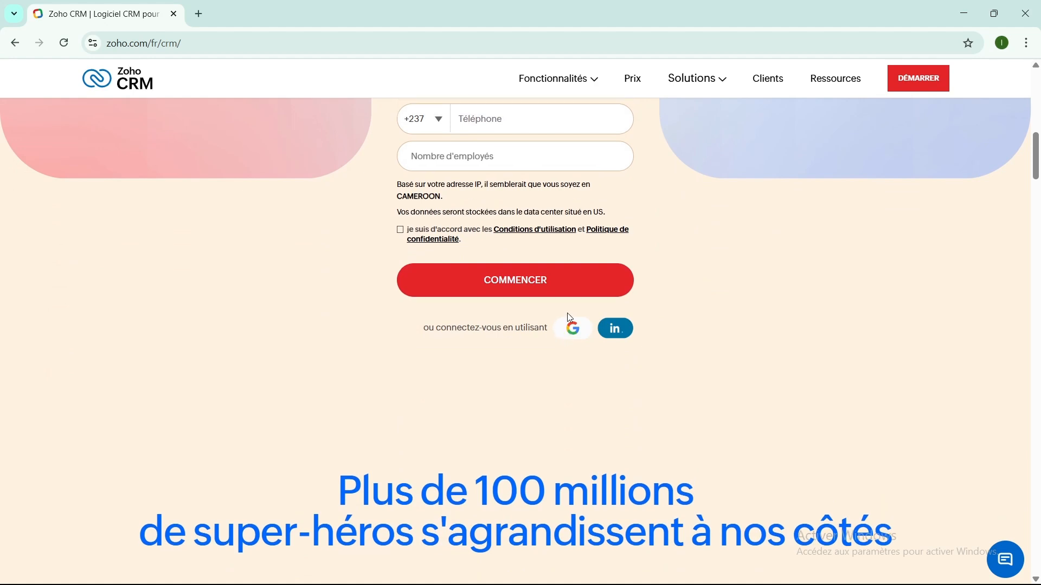
- Sign up with Google, choosing the existing Google account and approving Zoho CRM's access
{"action": "left_click", "coordinate": [574, 329]}
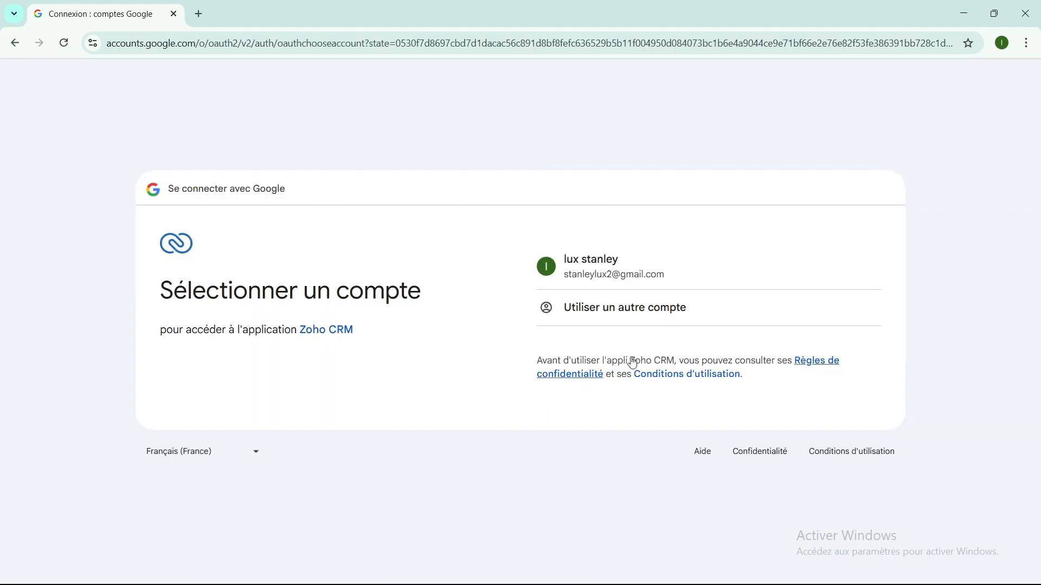
{"action": "left_click", "coordinate": [596, 275]}
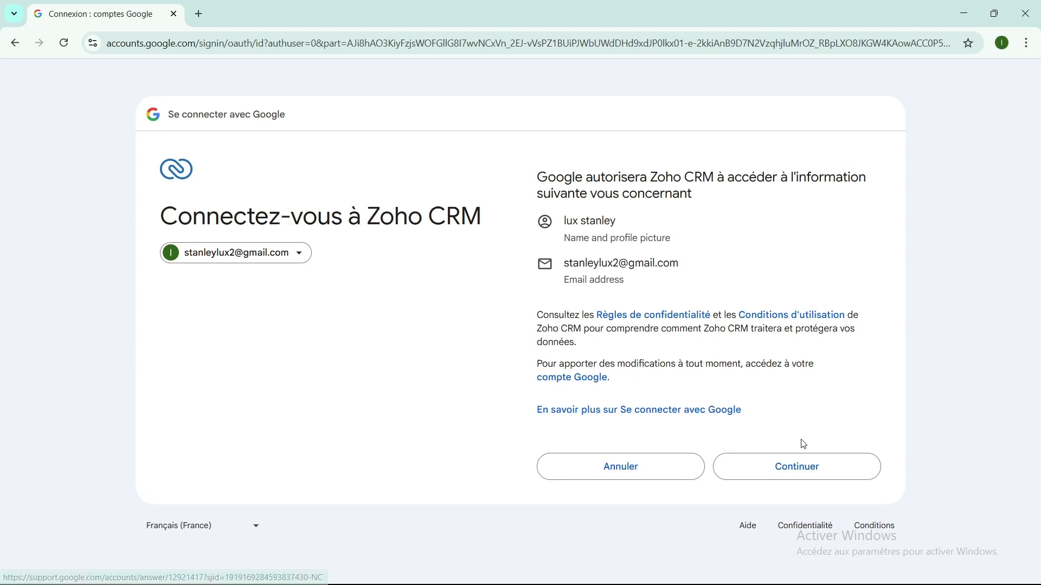
{"action": "left_click", "coordinate": [823, 467]}
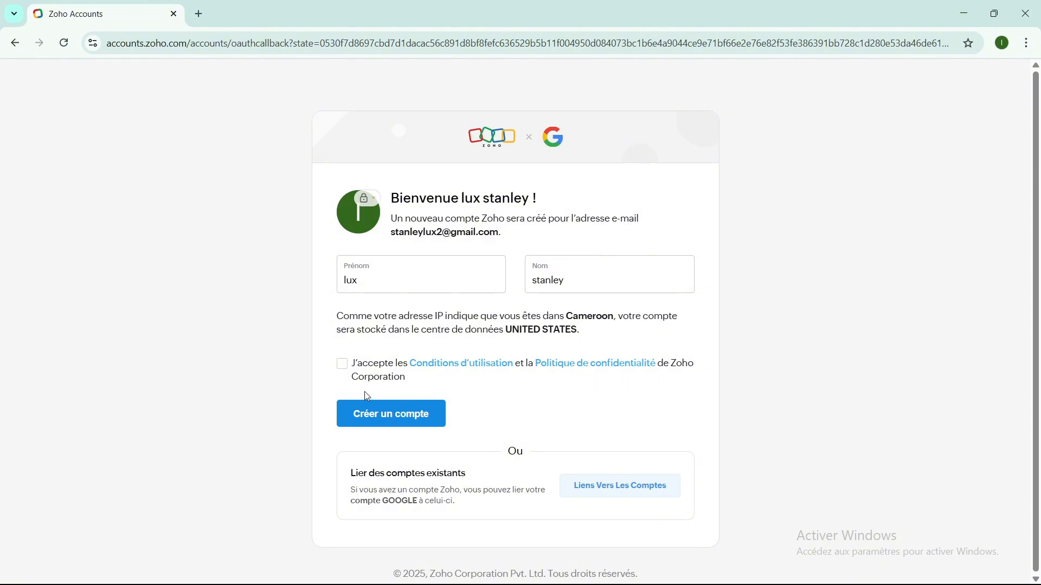
- Accept the 'Conditions d'utilisation' and create the new Zoho account
{"action": "left_click", "coordinate": [342, 364]}
{"action": "left_click", "coordinate": [385, 423]}
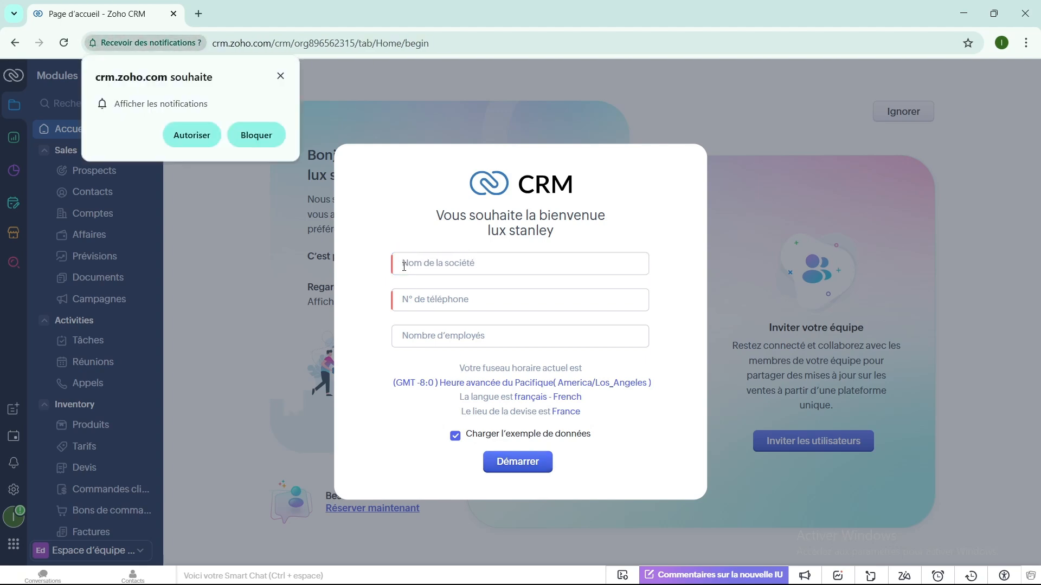
- Dismiss the notification prompt, enter ZEUS BANQUE as the company name and start the CRM
{"action": "left_click", "coordinate": [404, 267]}
{"action": "type", "text": "ZEUS BANQUE"}
{"action": "left_click", "coordinate": [404, 300]}
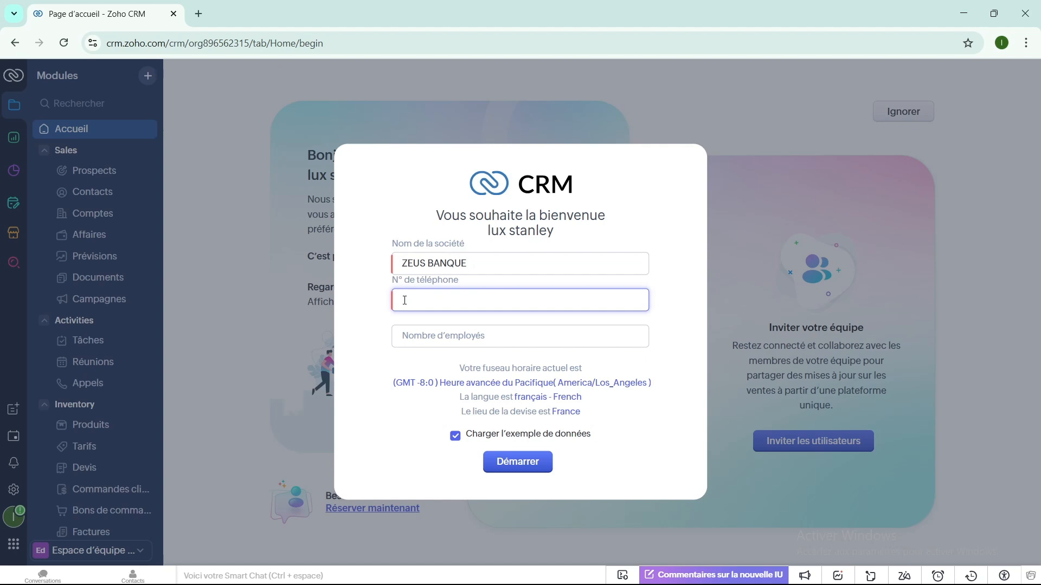
{"action": "left_click", "coordinate": [505, 464]}
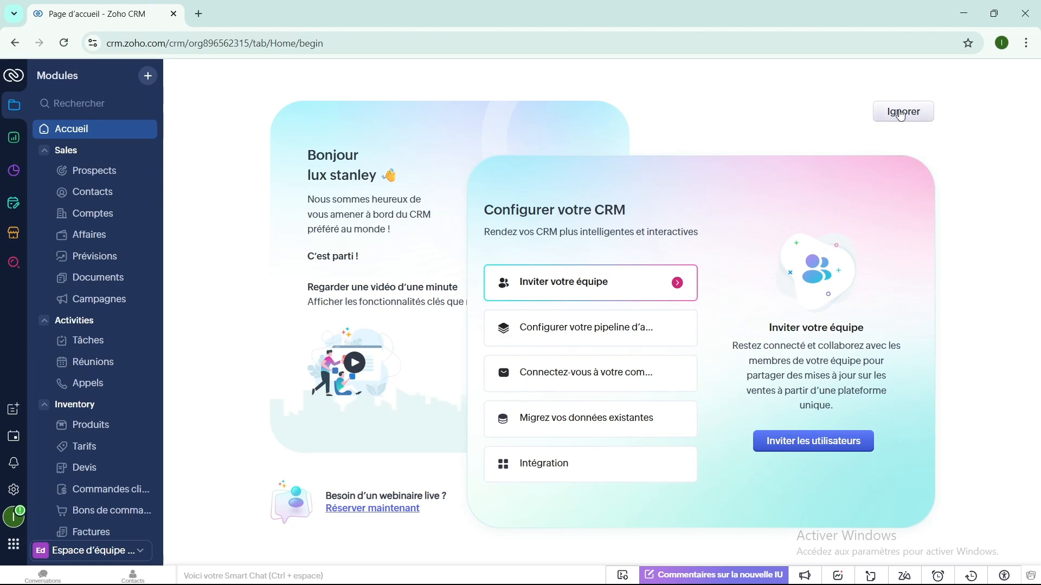
- Skip the 'Configurer votre CRM' onboarding guide to reach the home dashboard
{"action": "left_click", "coordinate": [900, 114]}
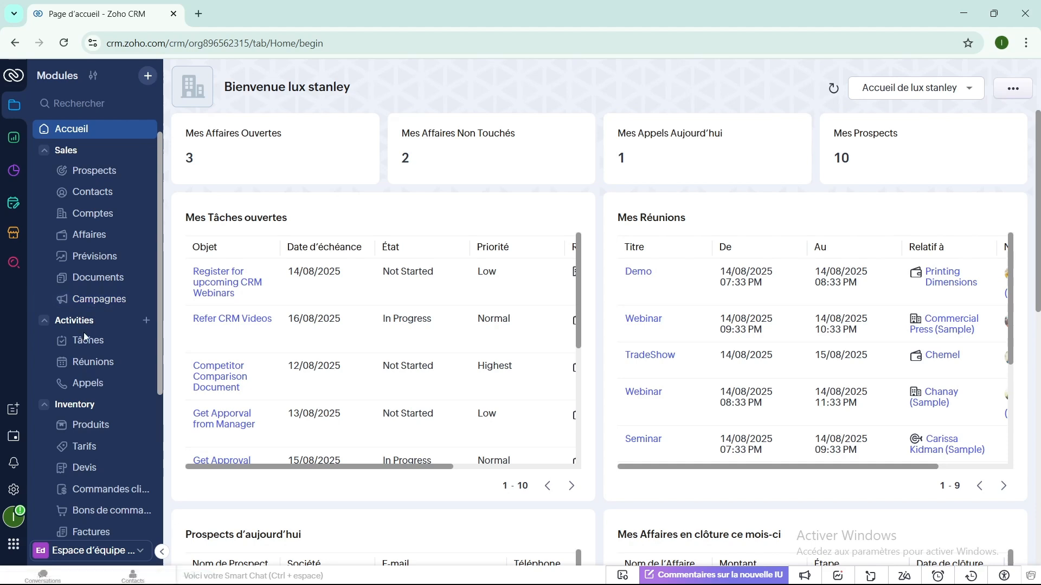
{"action": "scroll", "coordinate": [87, 346], "scroll_direction": "down", "scroll_amount": 4}
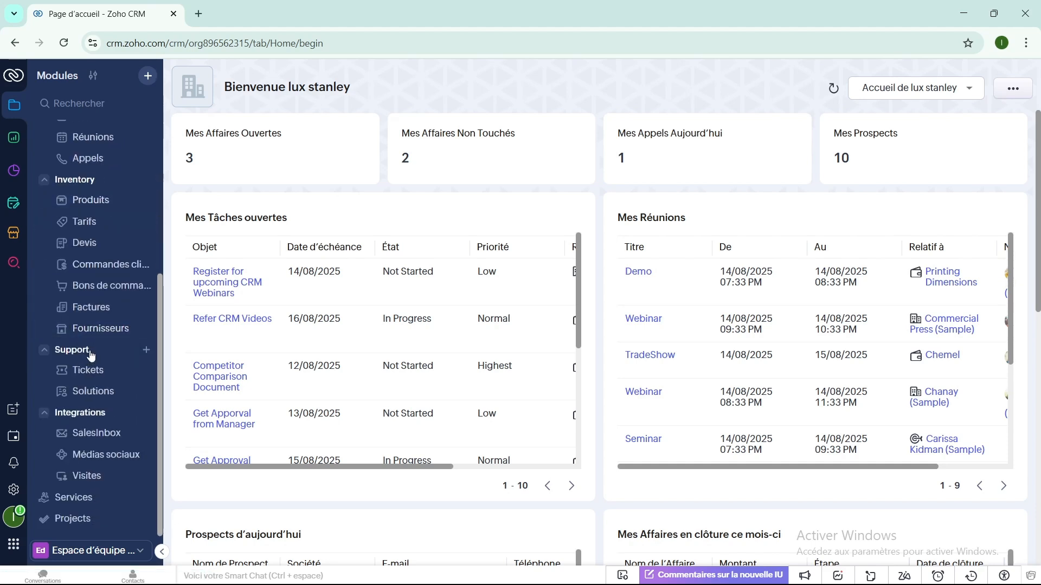
{"action": "scroll", "coordinate": [250, 320], "scroll_direction": "down", "scroll_amount": 5}
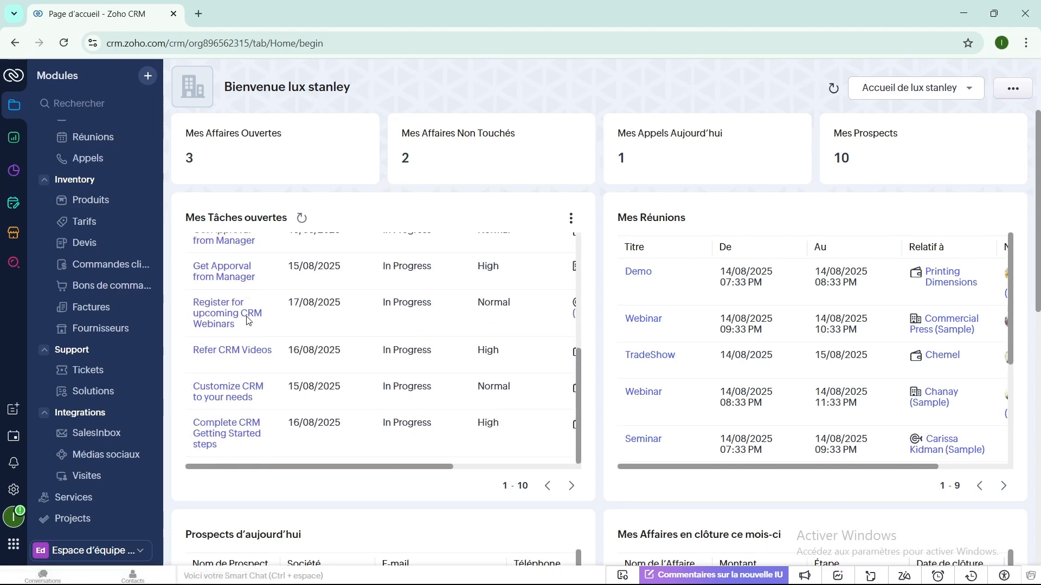
{"action": "scroll", "coordinate": [713, 293], "scroll_direction": "down", "scroll_amount": 4}
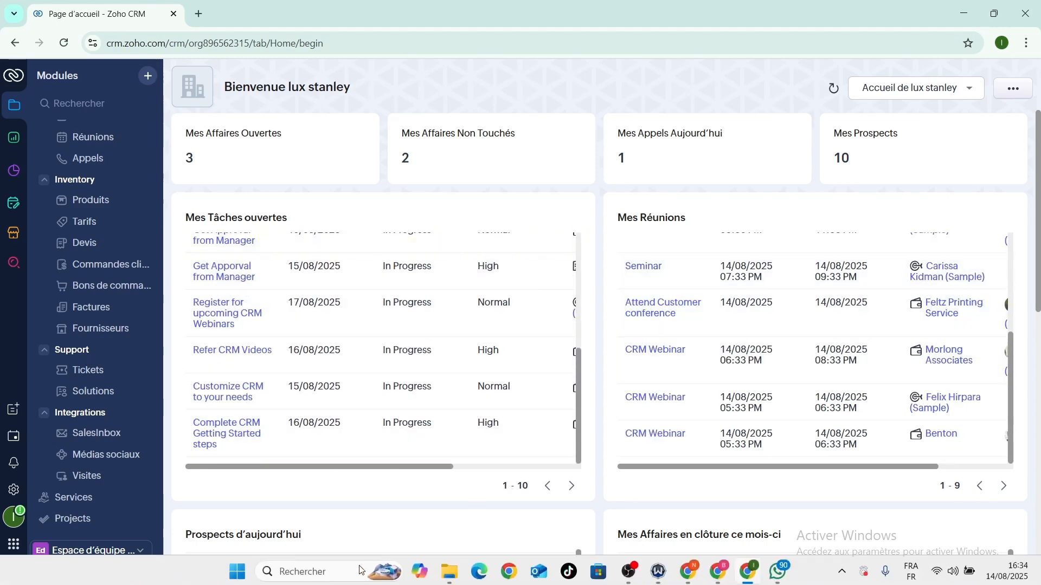
{"action": "scroll", "coordinate": [424, 511], "scroll_direction": "down", "scroll_amount": 3}
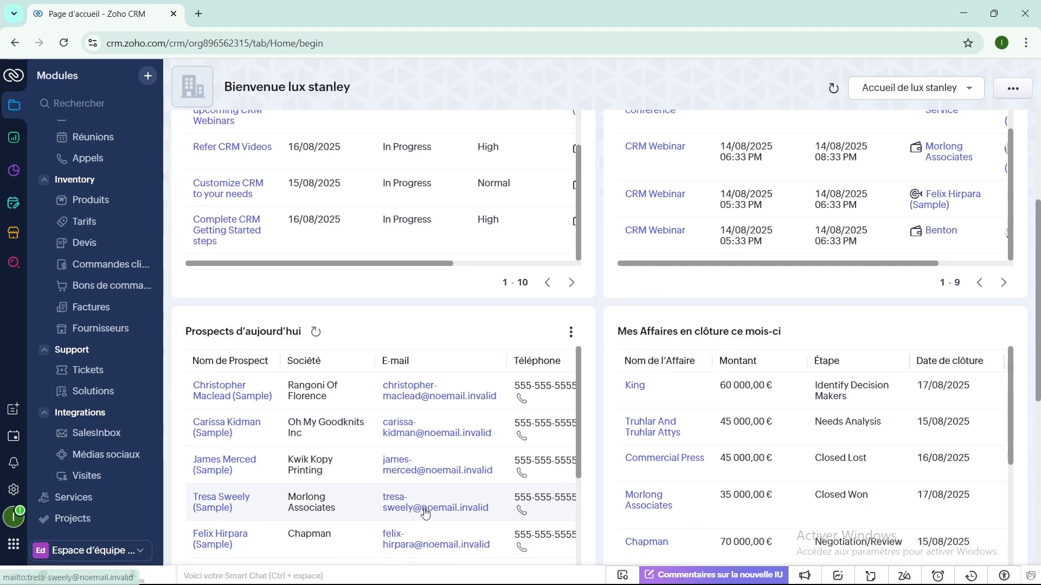
{"action": "scroll", "coordinate": [267, 229], "scroll_direction": "up", "scroll_amount": 3}
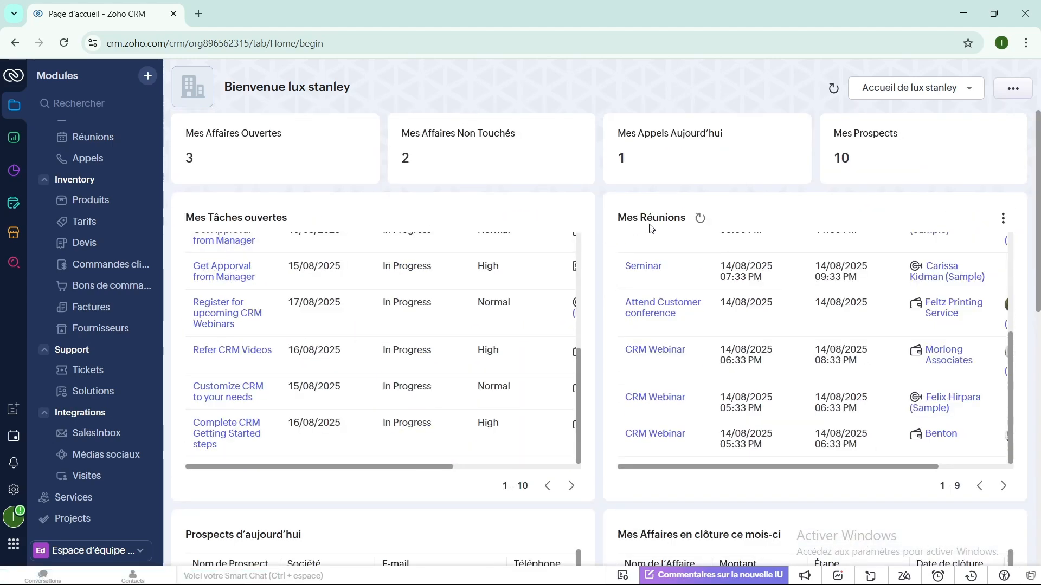
{"action": "scroll", "coordinate": [601, 251], "scroll_direction": "down", "scroll_amount": 3}
{"action": "scroll", "coordinate": [601, 251], "scroll_direction": "down", "scroll_amount": 3}
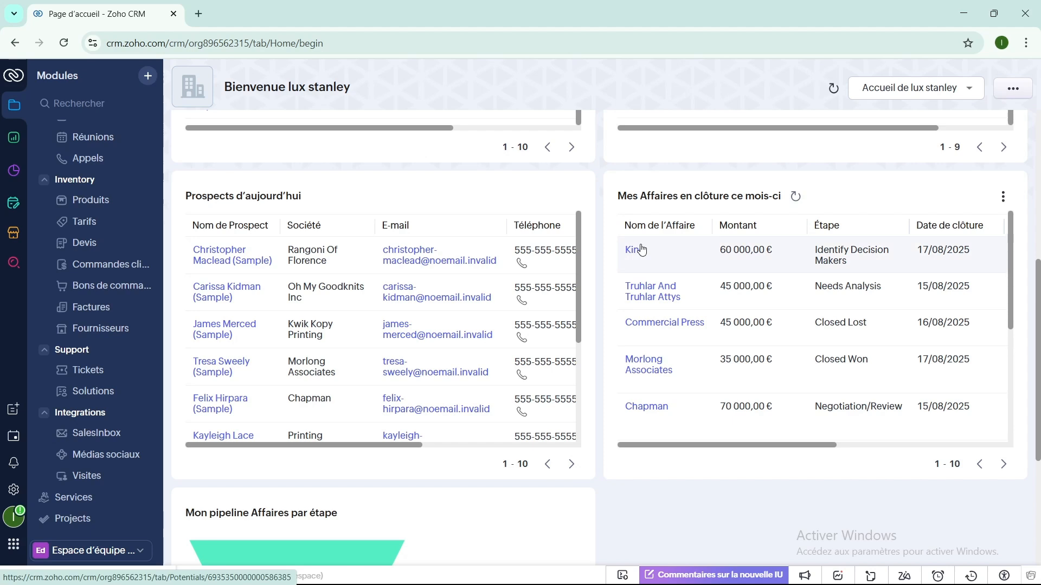
{"action": "scroll", "coordinate": [599, 277], "scroll_direction": "down", "scroll_amount": 4}
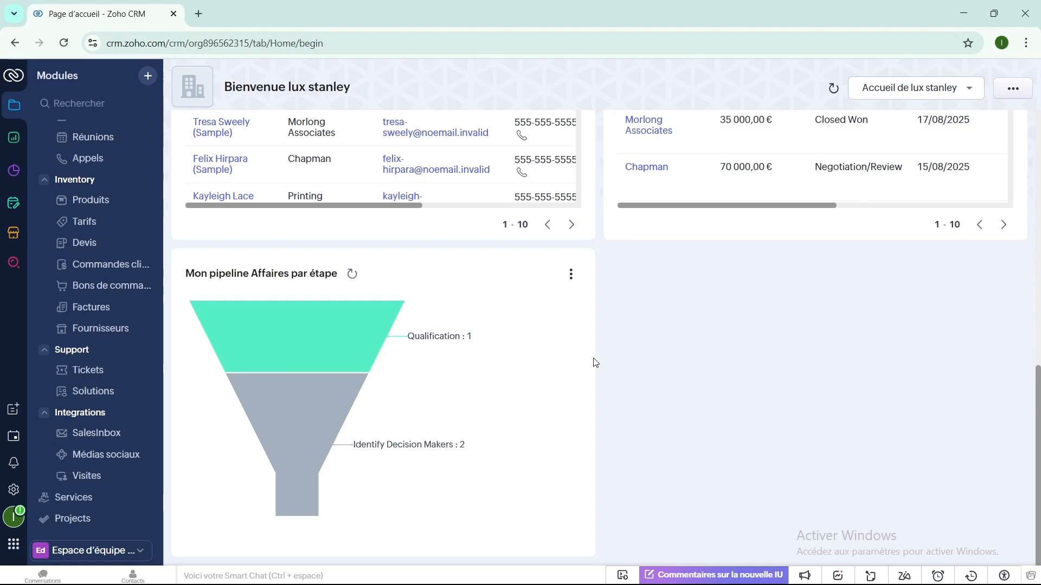
{"action": "scroll", "coordinate": [591, 362], "scroll_direction": "up", "scroll_amount": 10}
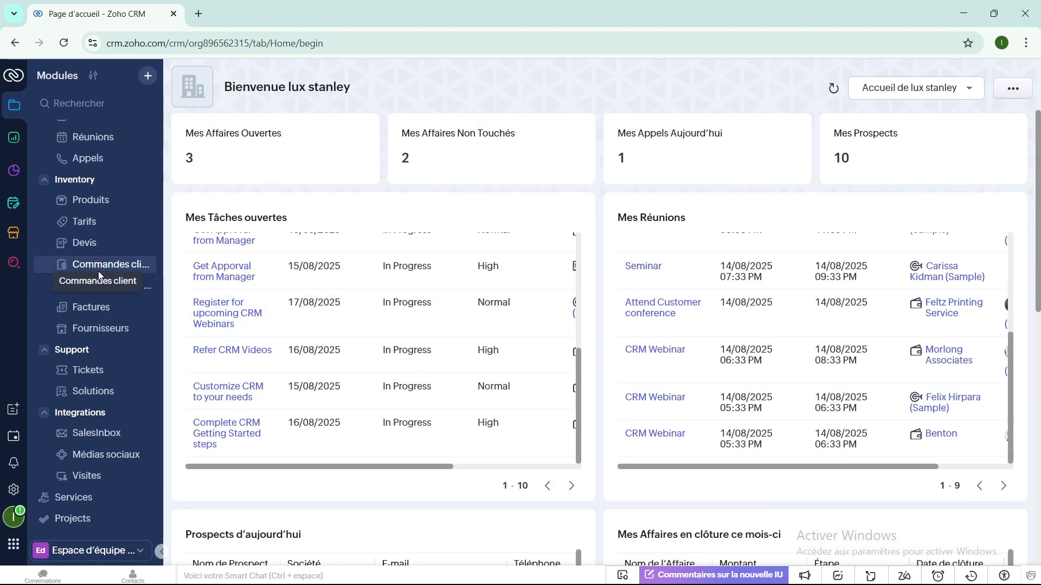
{"action": "scroll", "coordinate": [51, 253], "scroll_direction": "up", "scroll_amount": 1}
{"action": "scroll", "coordinate": [52, 253], "scroll_direction": "down", "scroll_amount": 1}
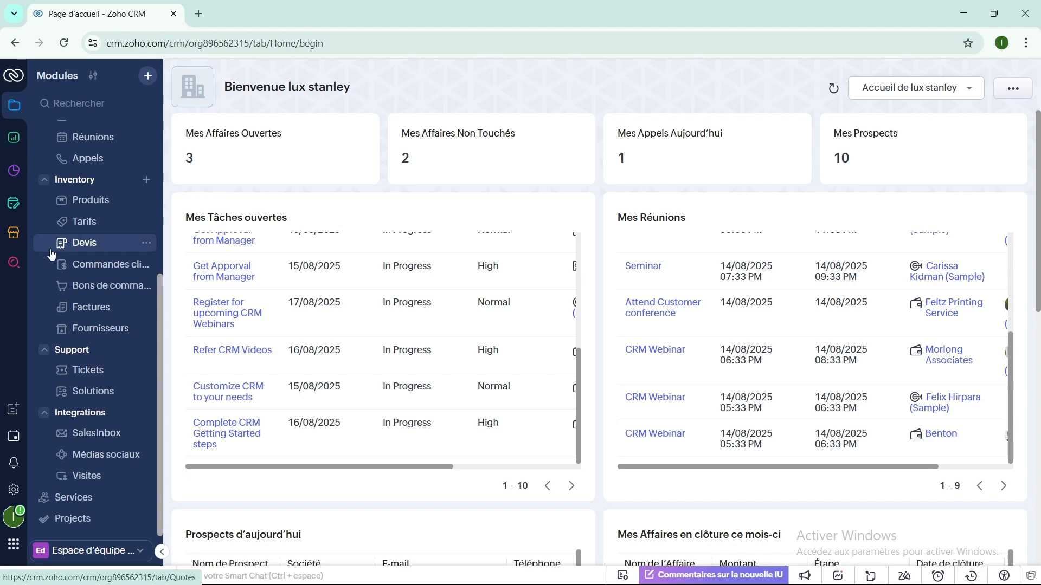
- Open Paramètres personnels from the gear icon and scroll to the regional settings
{"action": "left_click", "coordinate": [15, 488]}
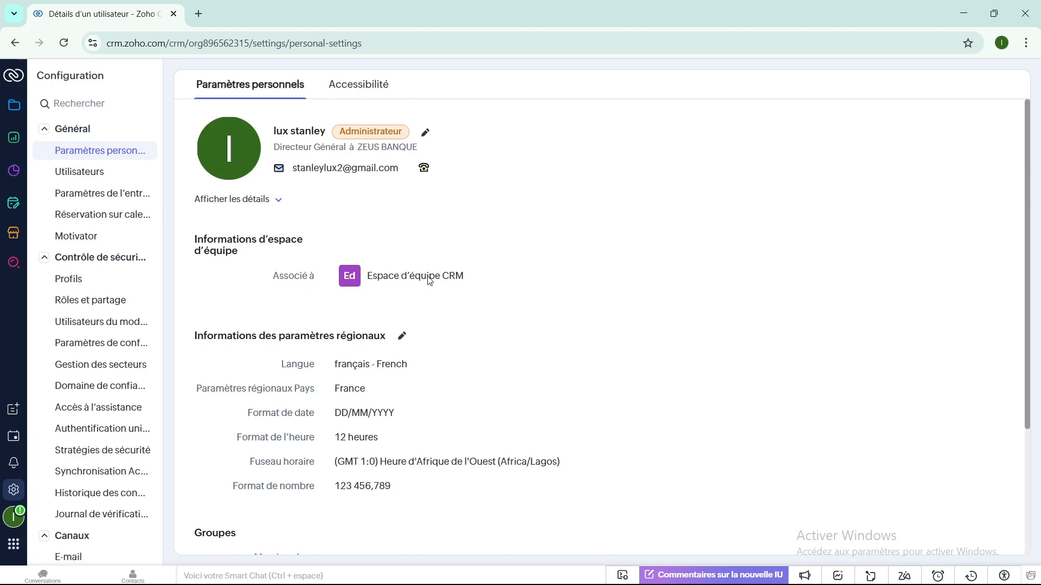
{"action": "scroll", "coordinate": [249, 343], "scroll_direction": "down", "scroll_amount": 1}
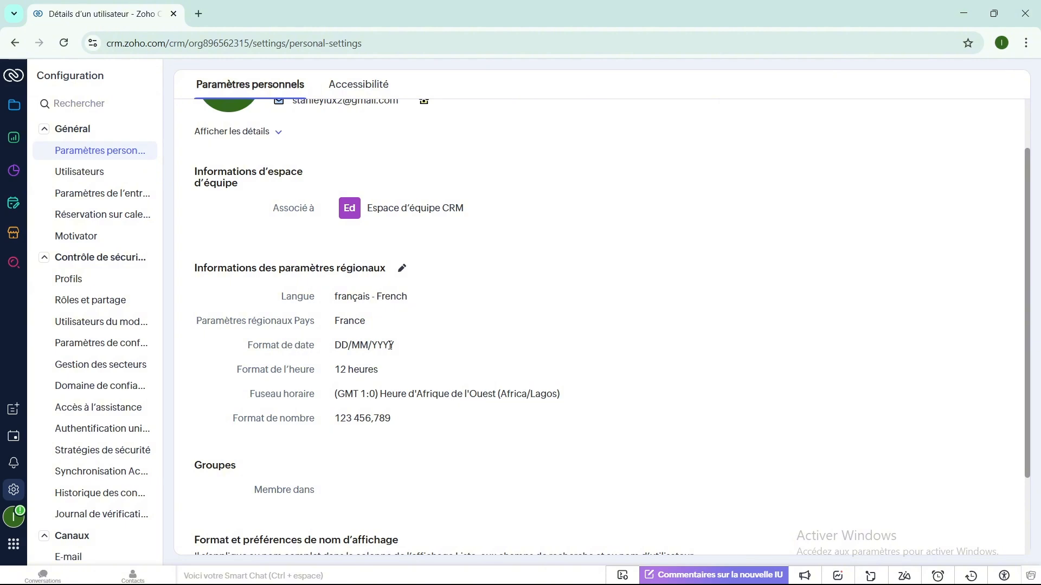
- Edit the regional settings, setting the date format to DD-MM-YYYY and a 24-hour clock
{"action": "left_click", "coordinate": [399, 274]}
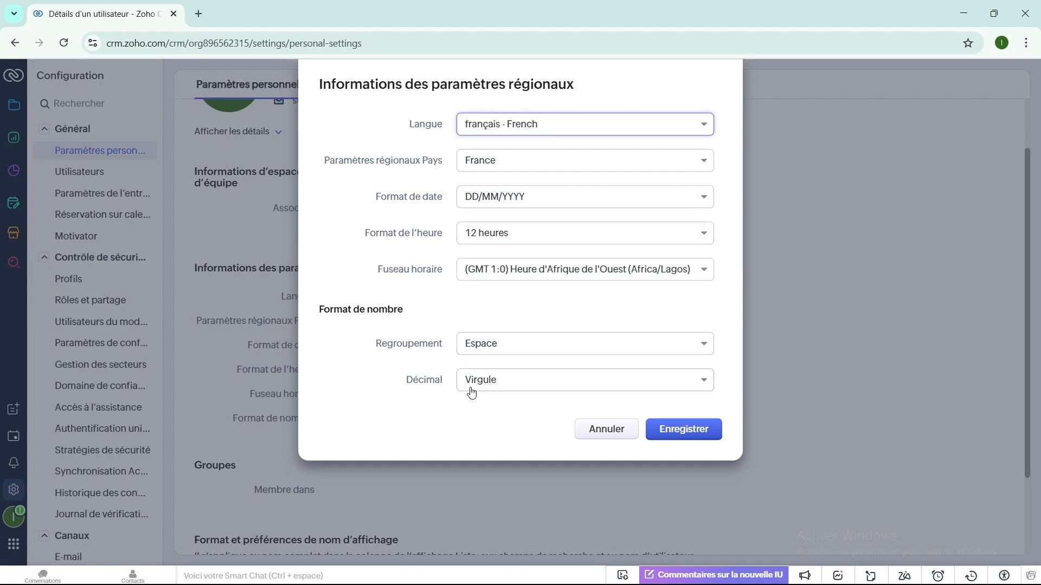
{"action": "left_click", "coordinate": [704, 197]}
{"action": "scroll", "coordinate": [513, 355], "scroll_direction": "down", "scroll_amount": 2}
{"action": "scroll", "coordinate": [513, 355], "scroll_direction": "down", "scroll_amount": 2}
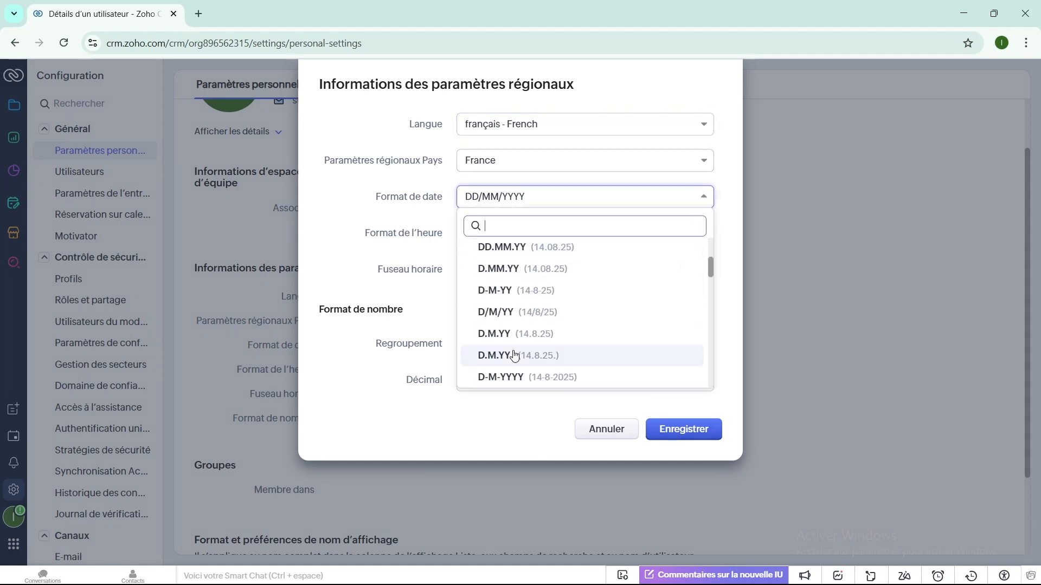
{"action": "scroll", "coordinate": [537, 336], "scroll_direction": "up", "scroll_amount": 5}
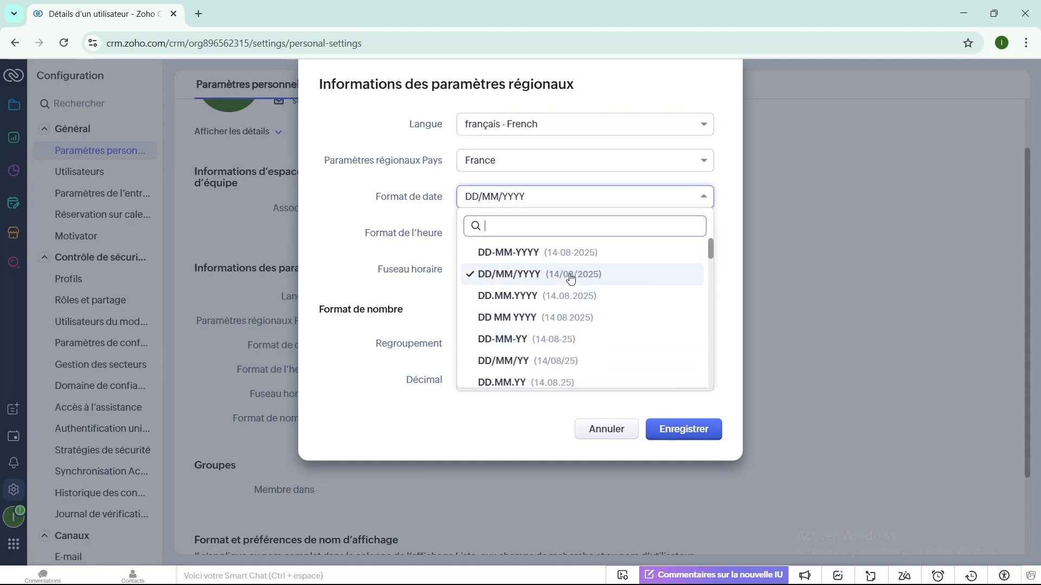
{"action": "left_click", "coordinate": [489, 253]}
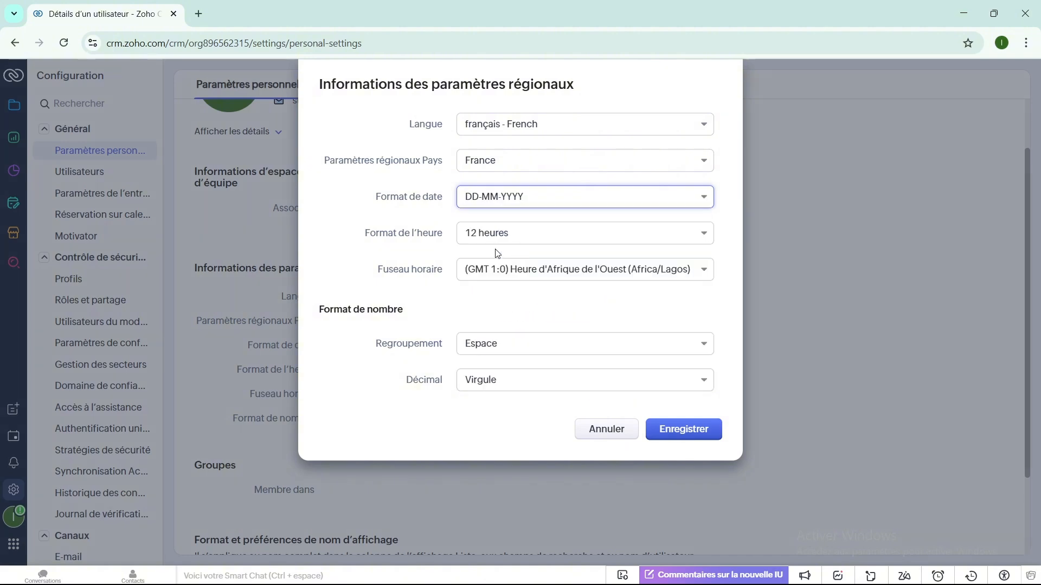
{"action": "left_click", "coordinate": [705, 235]}
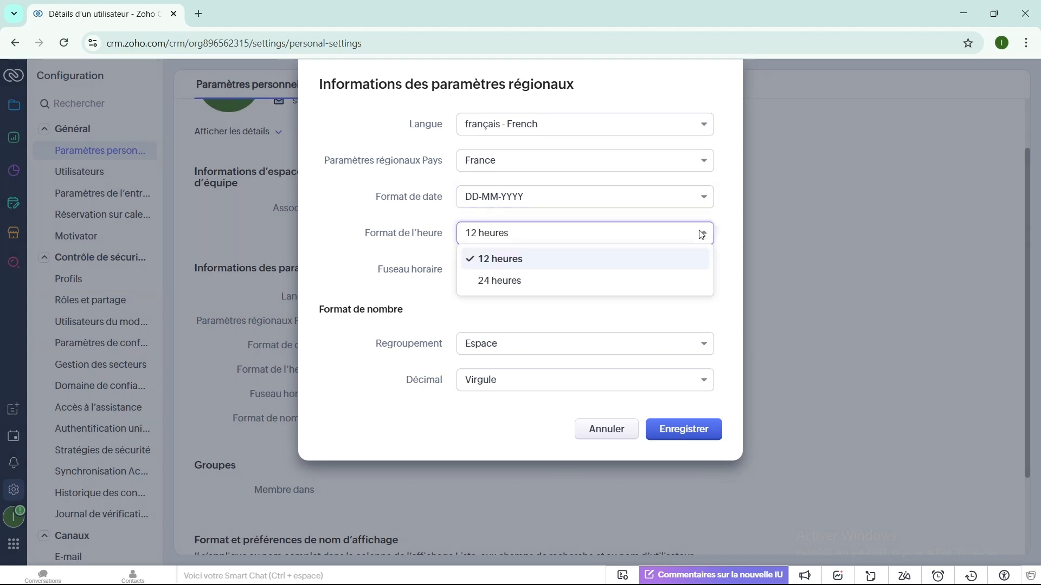
{"action": "left_click", "coordinate": [523, 286]}
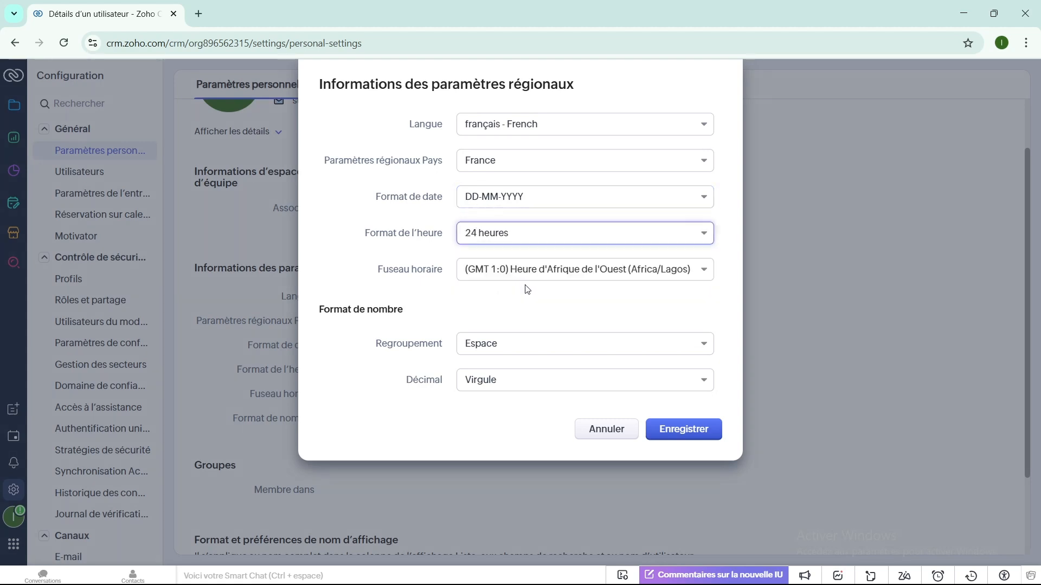
- Set the time zone to Africa/Bangui, choose the digit grouping and a Virgule decimal separator
{"action": "left_click", "coordinate": [706, 271]}
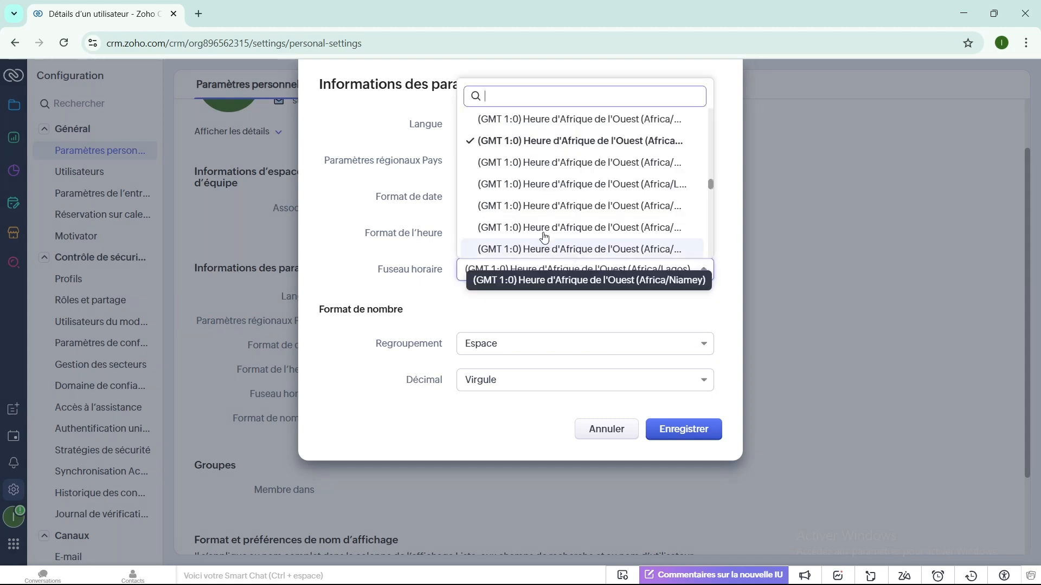
{"action": "scroll", "coordinate": [541, 224], "scroll_direction": "down", "scroll_amount": 3}
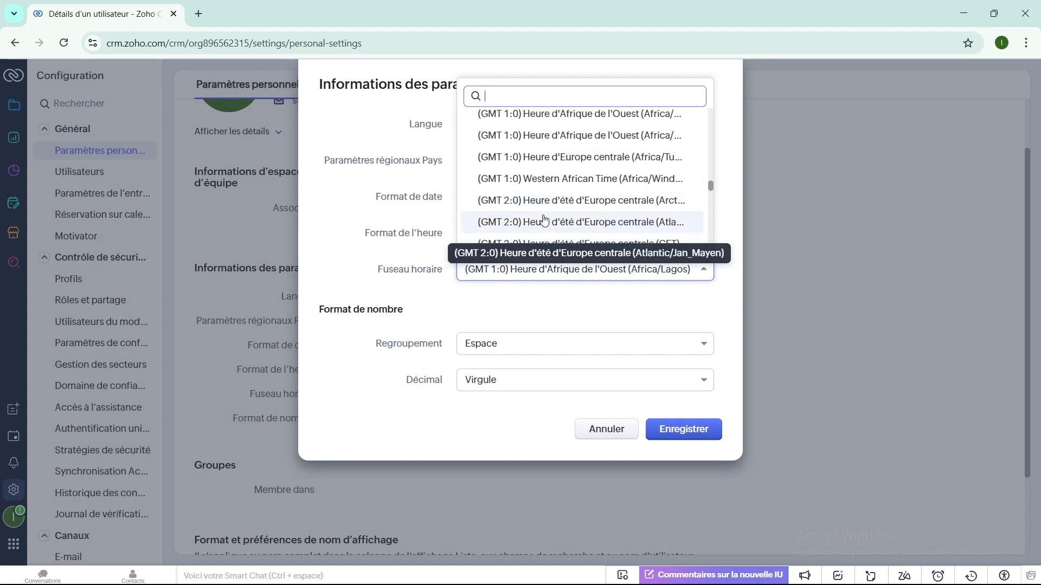
{"action": "scroll", "coordinate": [543, 219], "scroll_direction": "up", "scroll_amount": 5}
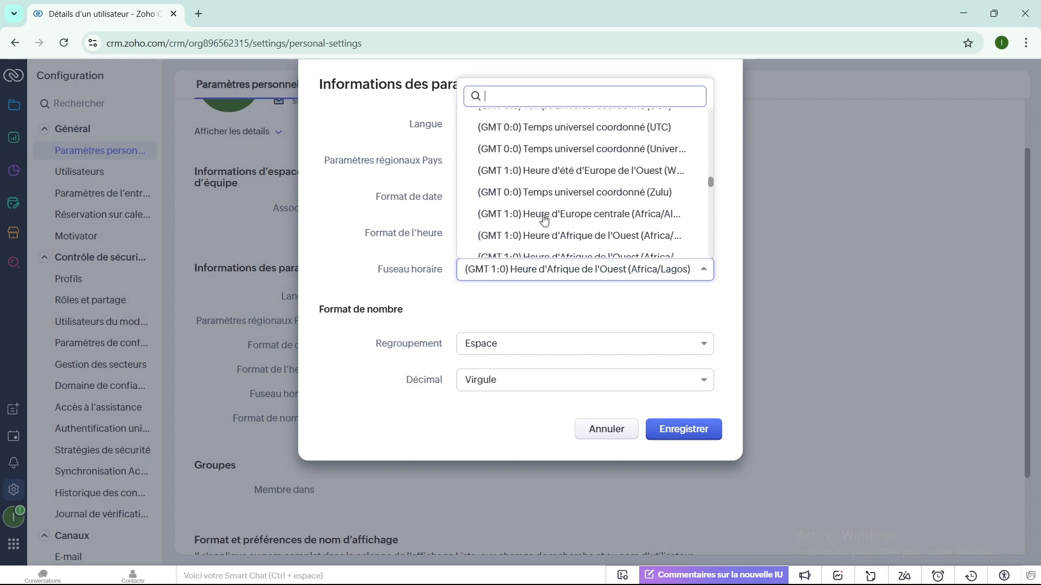
{"action": "left_click", "coordinate": [545, 235]}
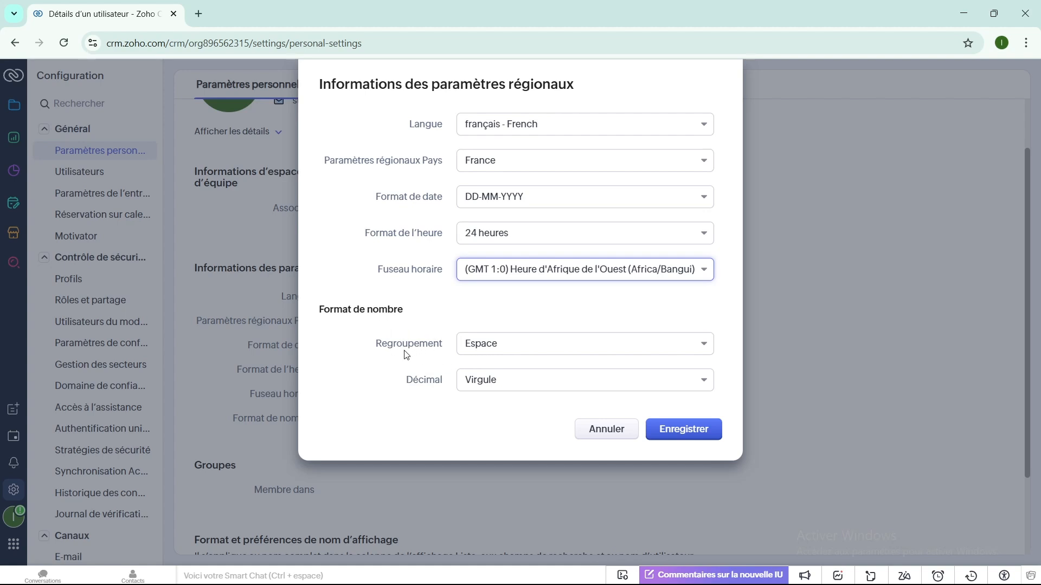
{"action": "left_click", "coordinate": [704, 346]}
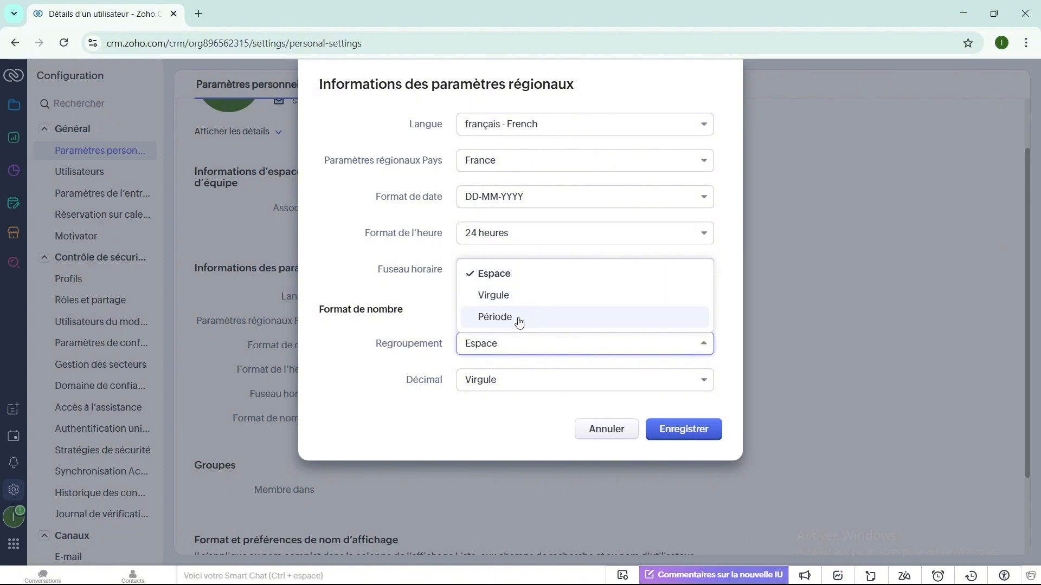
{"action": "left_click", "coordinate": [499, 301]}
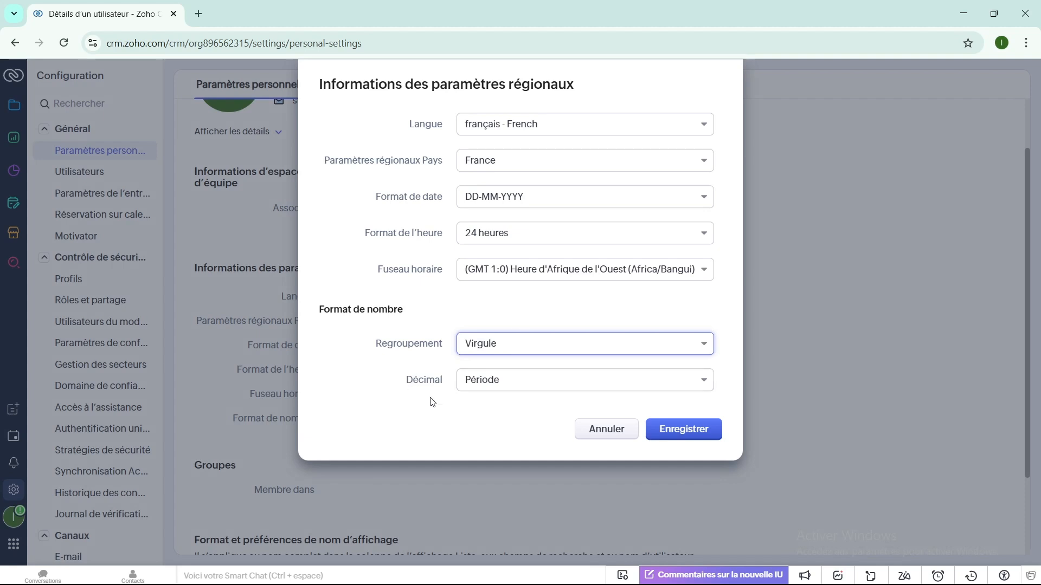
{"action": "left_click", "coordinate": [698, 382]}
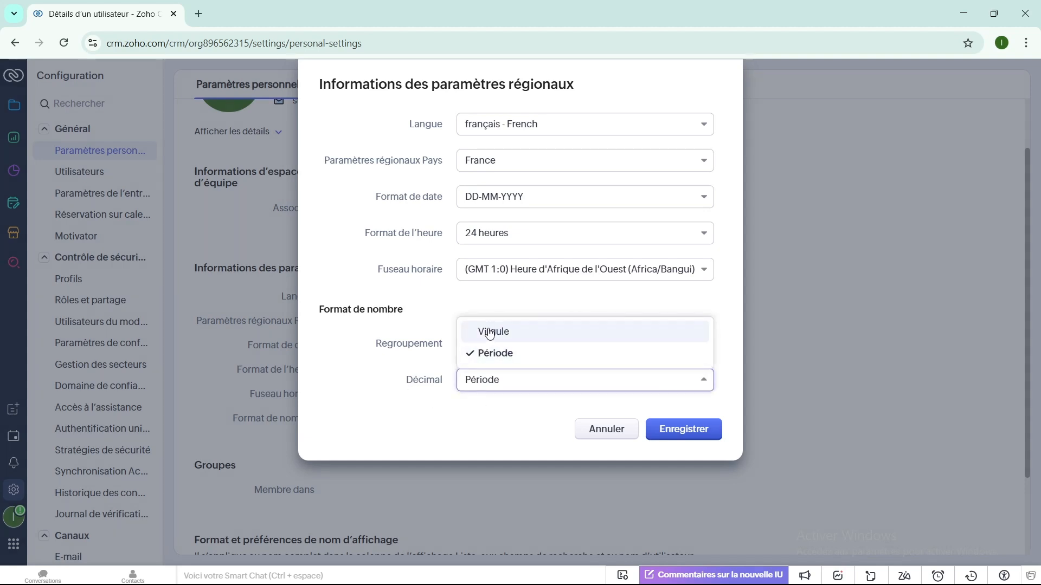
{"action": "left_click", "coordinate": [509, 332]}
- Save the regional settings (numbers as 123.456,789) and view the Utilisateurs list with the super administrator
{"action": "left_click", "coordinate": [681, 431]}
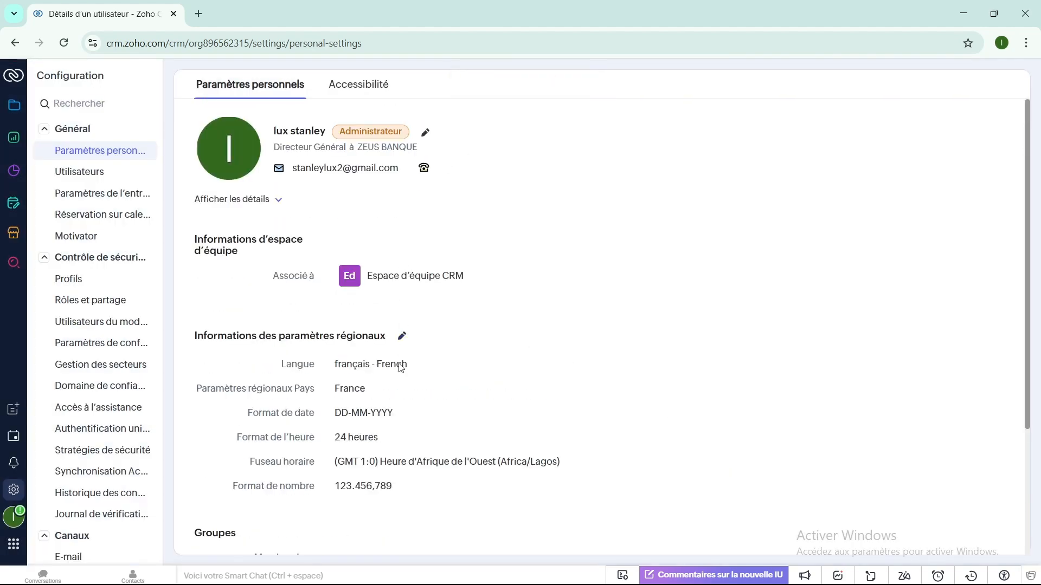
{"action": "scroll", "coordinate": [365, 385], "scroll_direction": "down", "scroll_amount": 3}
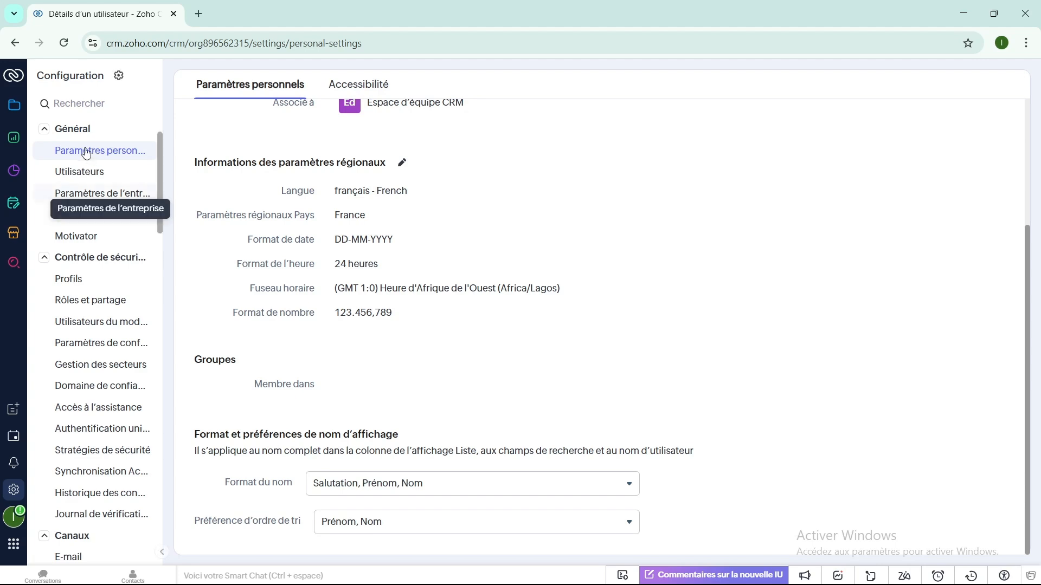
{"action": "left_click", "coordinate": [76, 174]}
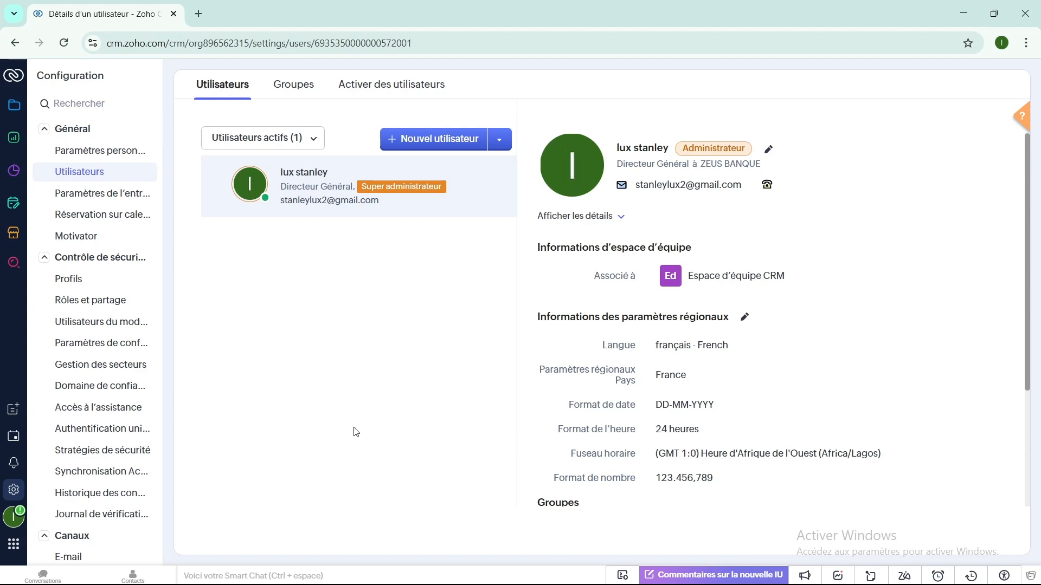
{"action": "scroll", "coordinate": [558, 387], "scroll_direction": "down", "scroll_amount": 3}
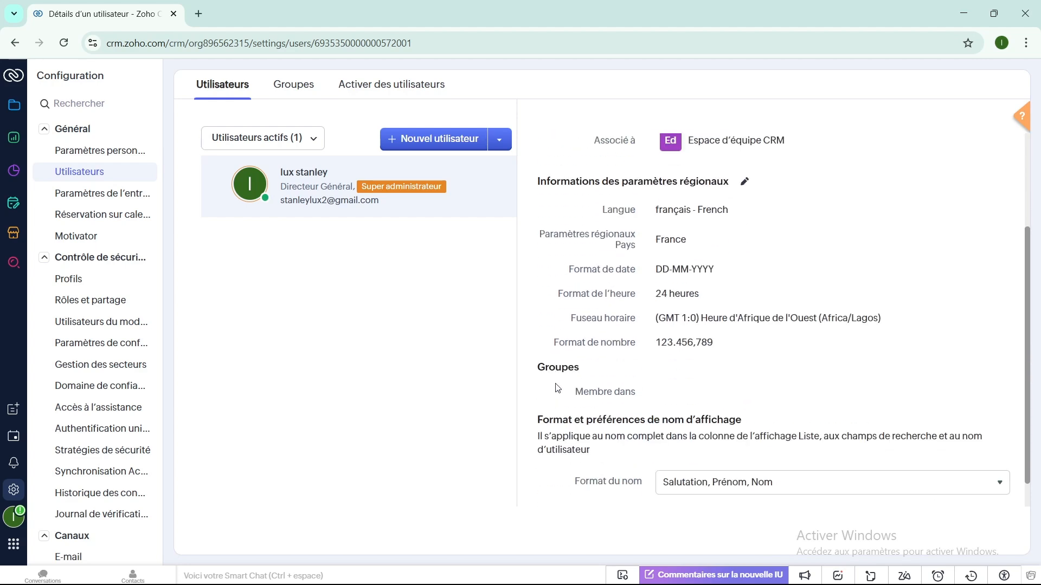
- Open Paramètres de l'entreprise, check Heures d'ouverture and Exercice, then return to Détails de l'entreprise
{"action": "left_click", "coordinate": [98, 198]}
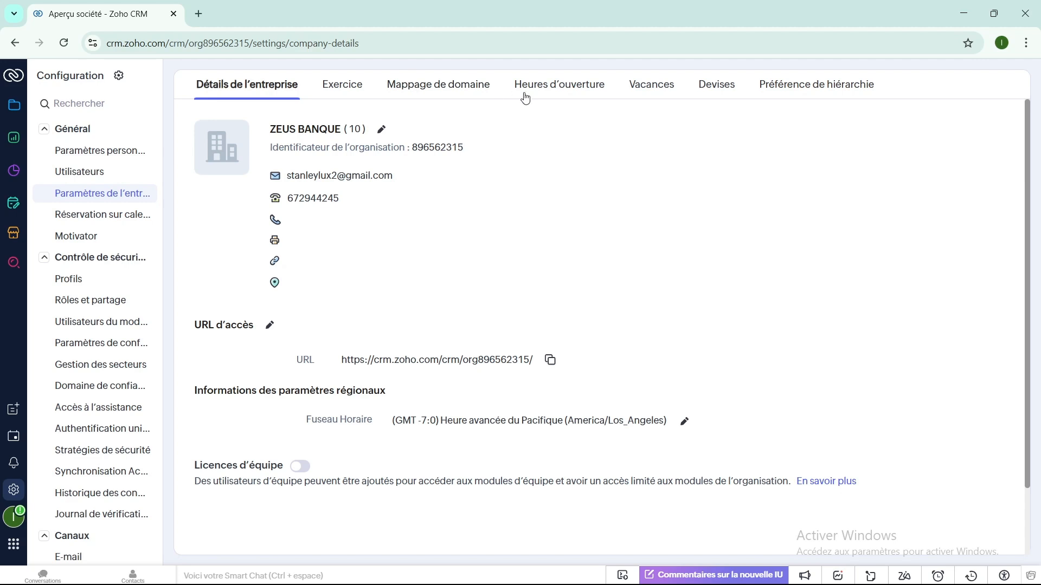
{"action": "left_click", "coordinate": [553, 90]}
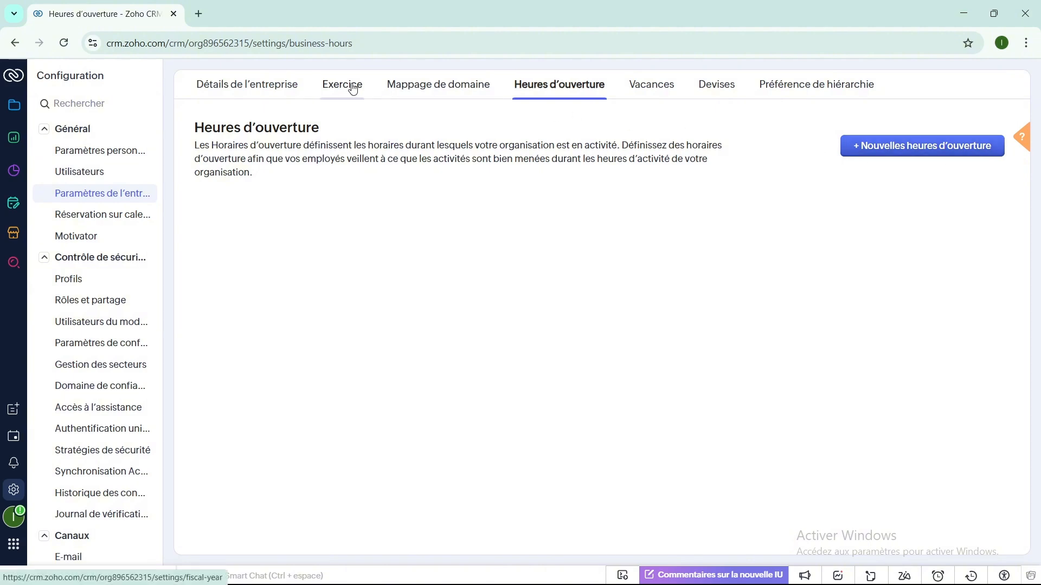
{"action": "left_click", "coordinate": [324, 86]}
{"action": "left_click", "coordinate": [273, 88]}
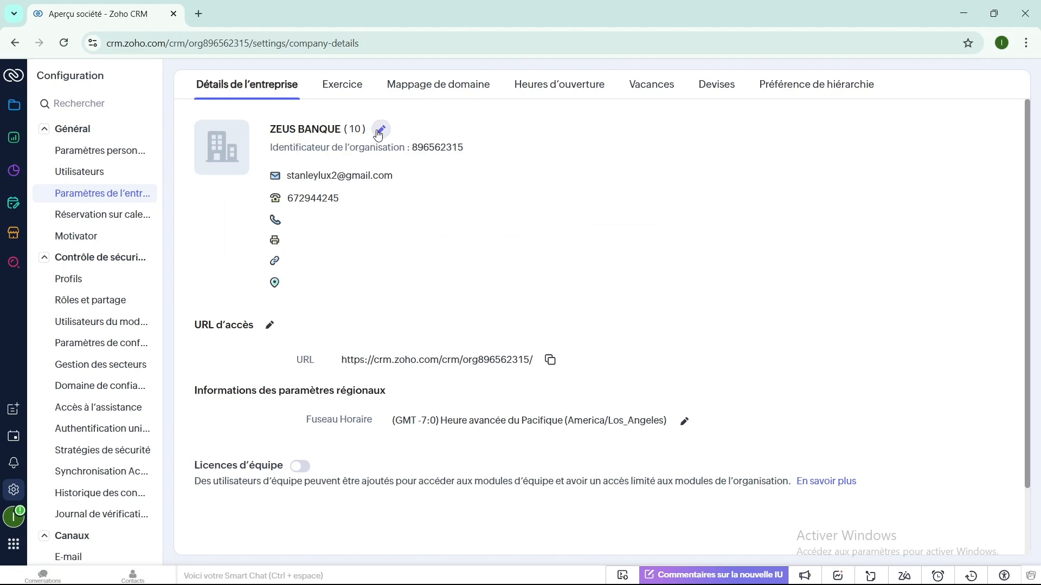
- Open the ZEUS BANQUE company details for editing and scroll to the Aperçu société address fields
{"action": "left_click", "coordinate": [380, 130]}
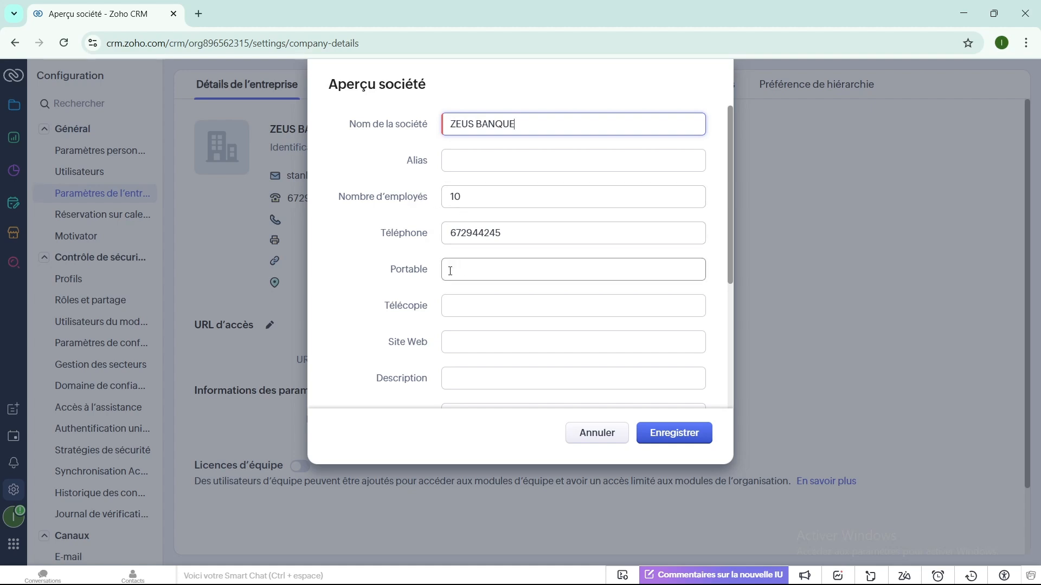
{"action": "scroll", "coordinate": [467, 268], "scroll_direction": "down", "scroll_amount": 1}
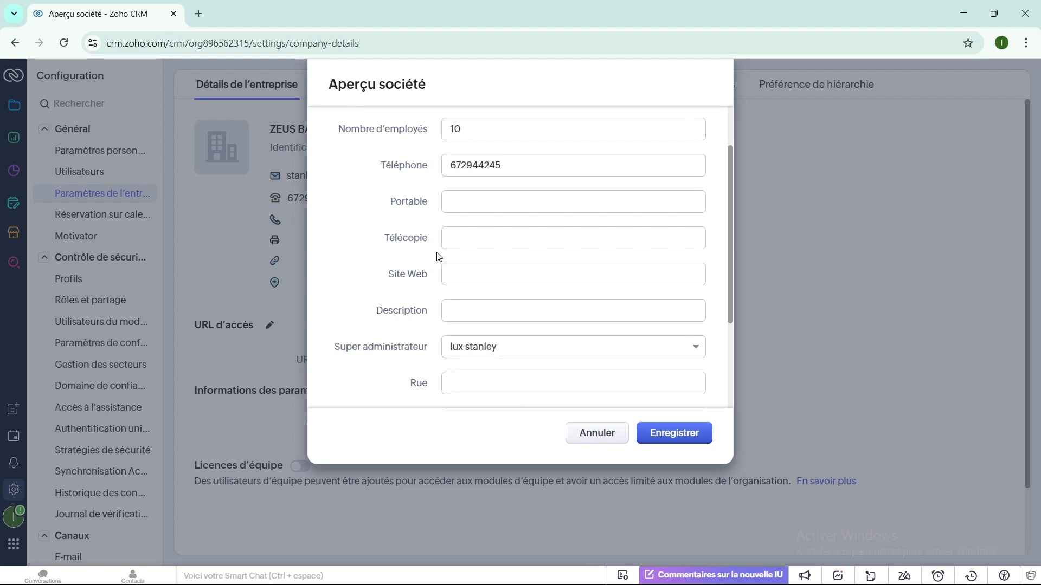
{"action": "scroll", "coordinate": [490, 256], "scroll_direction": "down", "scroll_amount": 1}
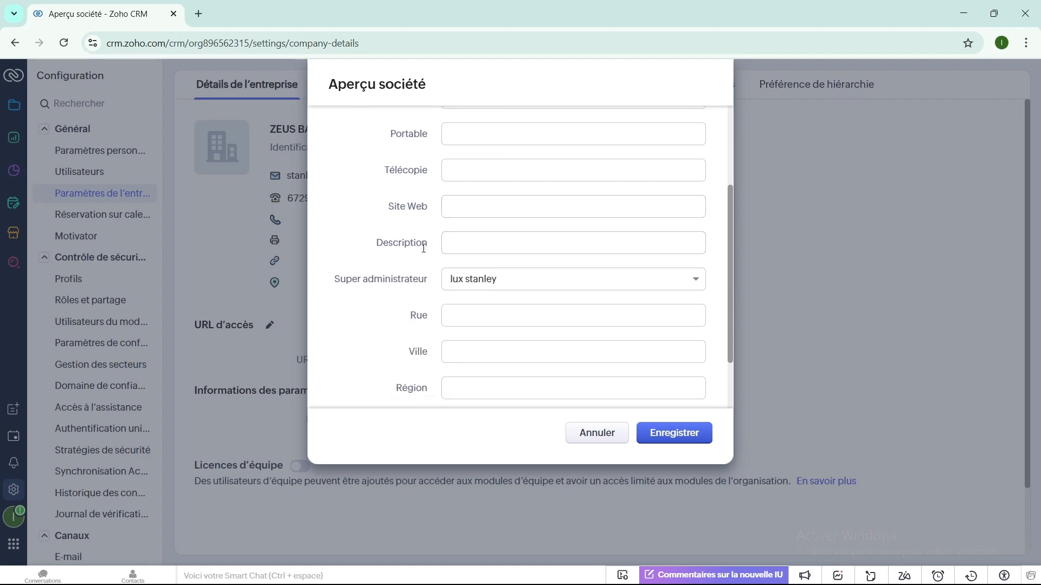
{"action": "scroll", "coordinate": [479, 263], "scroll_direction": "down", "scroll_amount": 1}
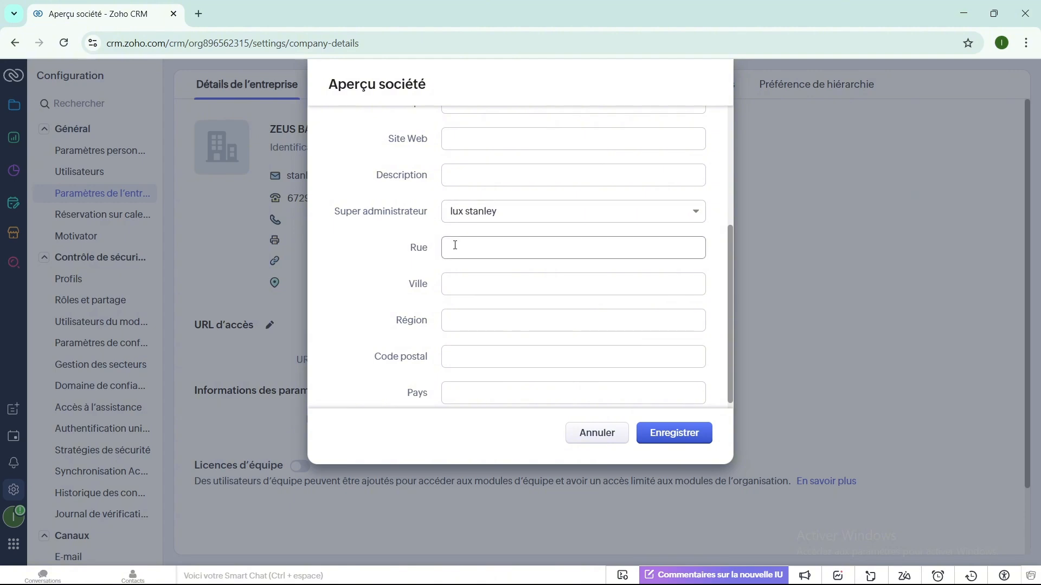
{"action": "scroll", "coordinate": [455, 245], "scroll_direction": "up", "scroll_amount": 3}
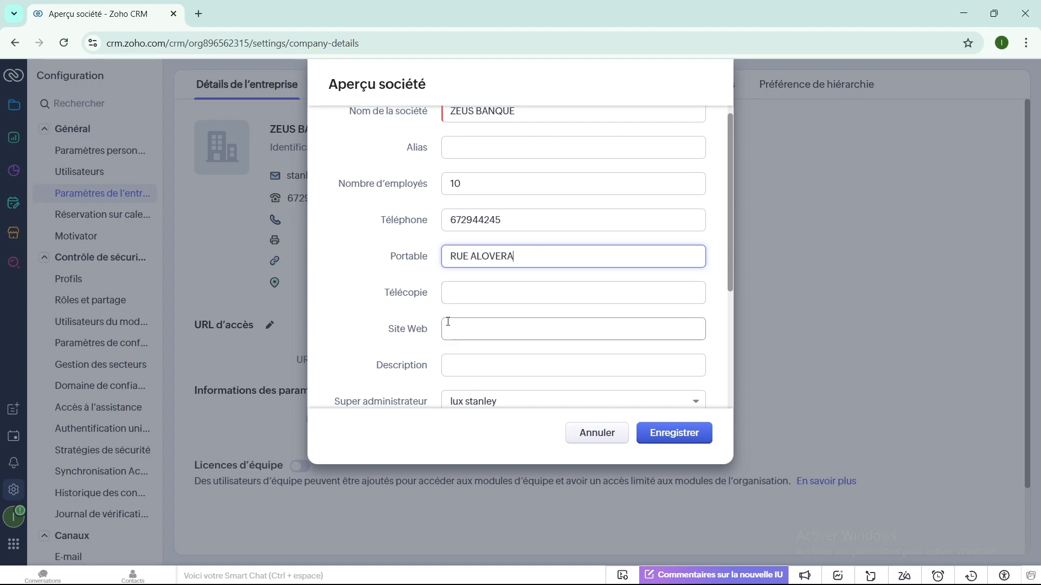
{"action": "scroll", "coordinate": [450, 321], "scroll_direction": "down", "scroll_amount": 1}
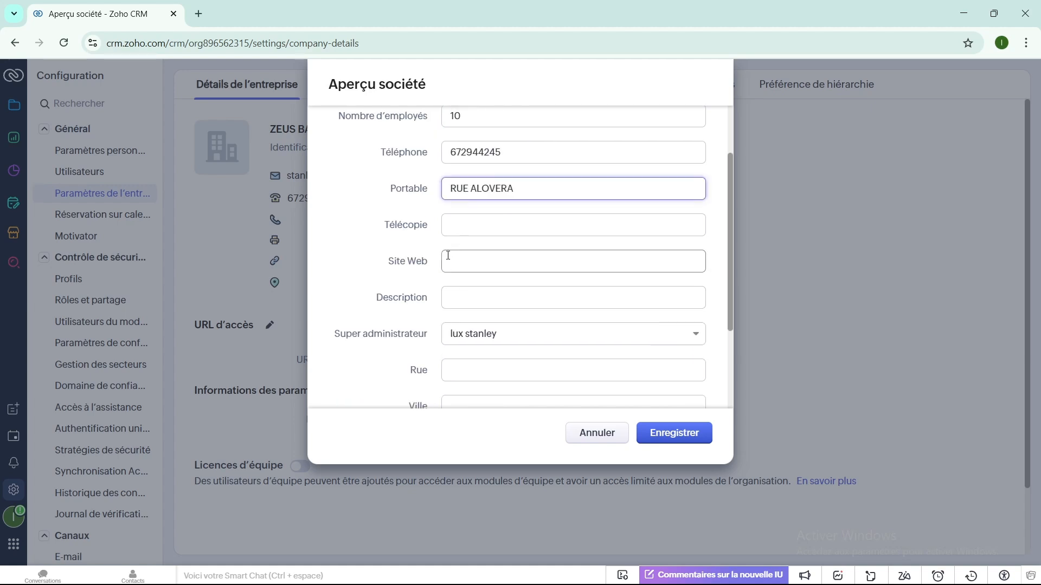
{"action": "scroll", "coordinate": [448, 256], "scroll_direction": "down", "scroll_amount": 2}
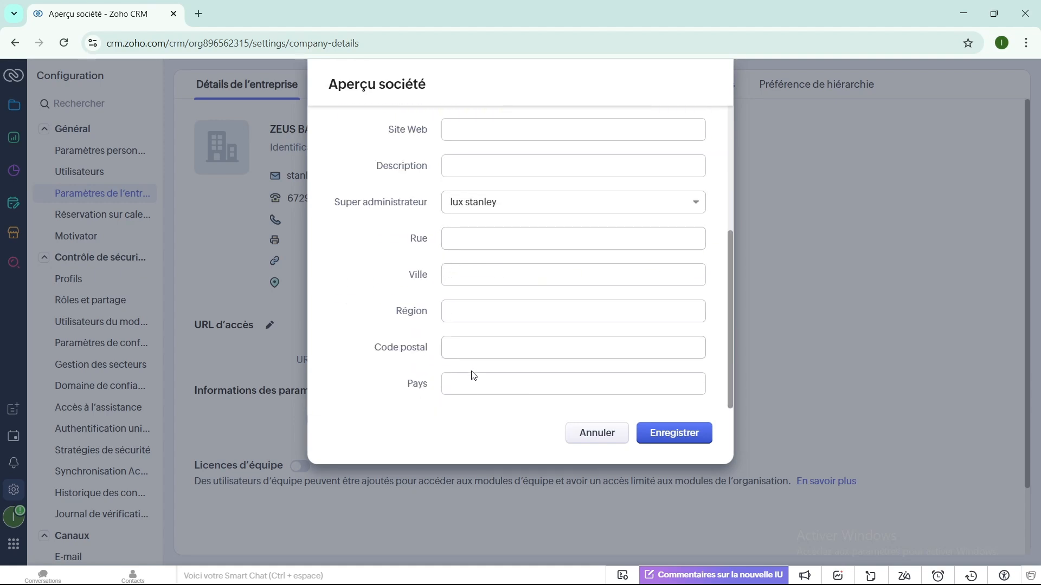
- Enter the street, city Douala, region littoral and country Cameroun, then save the company details
{"action": "left_click", "coordinate": [457, 238]}
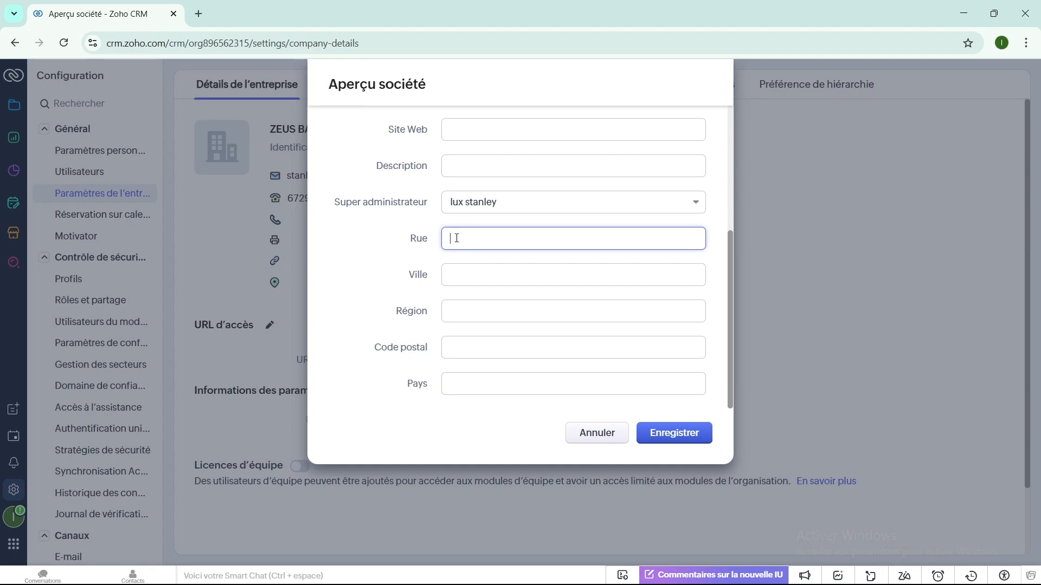
{"action": "type", "text": "Rue alovera"}
{"action": "left_click", "coordinate": [447, 277]}
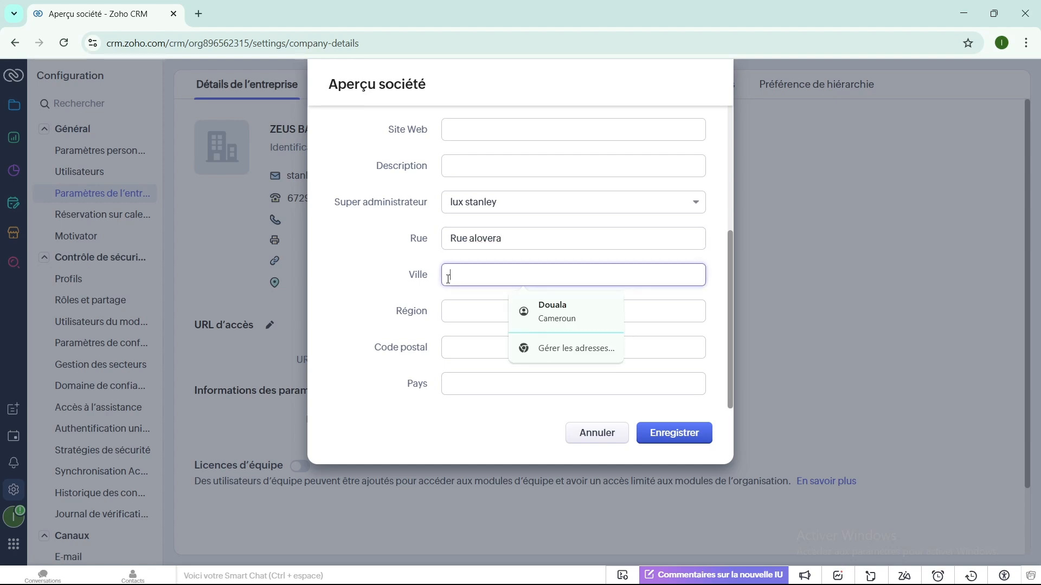
{"action": "type", "text": "d"}
{"action": "left_click", "coordinate": [534, 310]}
{"action": "left_click", "coordinate": [465, 311]}
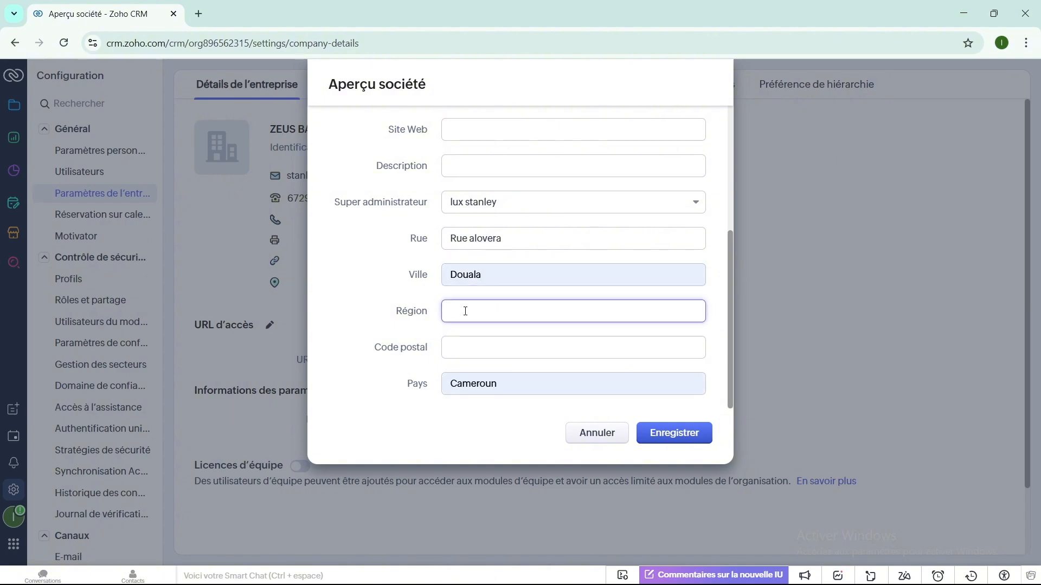
{"action": "type", "text": "littoral"}
{"action": "left_click", "coordinate": [460, 346]}
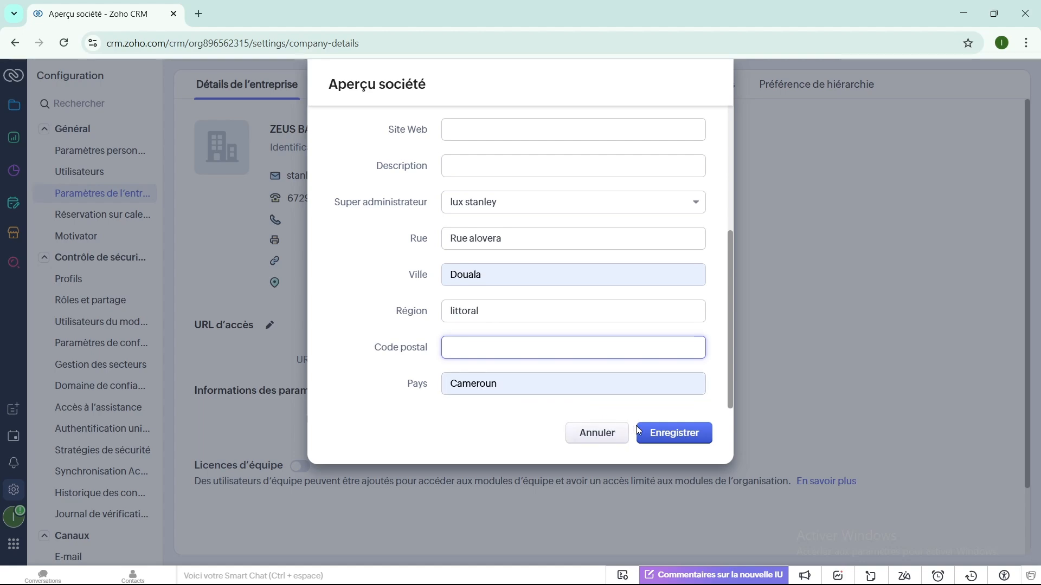
{"action": "left_click", "coordinate": [654, 436]}
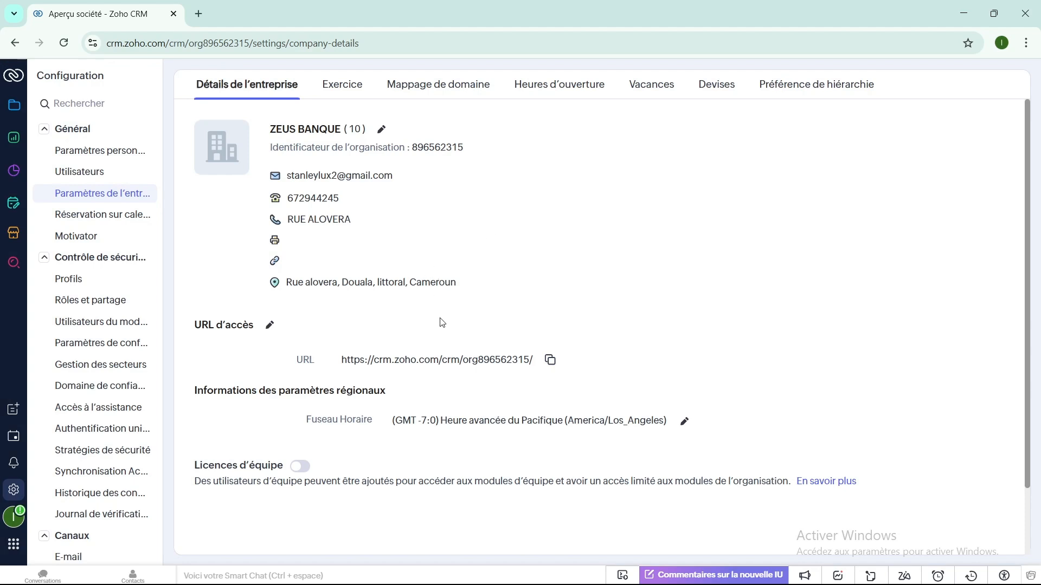
{"action": "scroll", "coordinate": [442, 325], "scroll_direction": "down", "scroll_amount": 2}
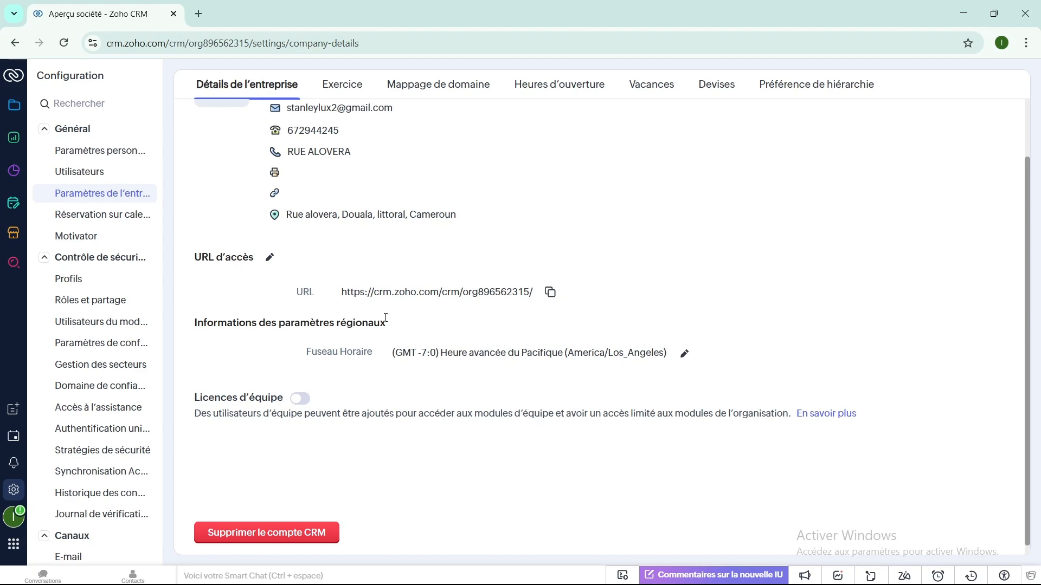
{"action": "scroll", "coordinate": [385, 317], "scroll_direction": "up", "scroll_amount": 2}
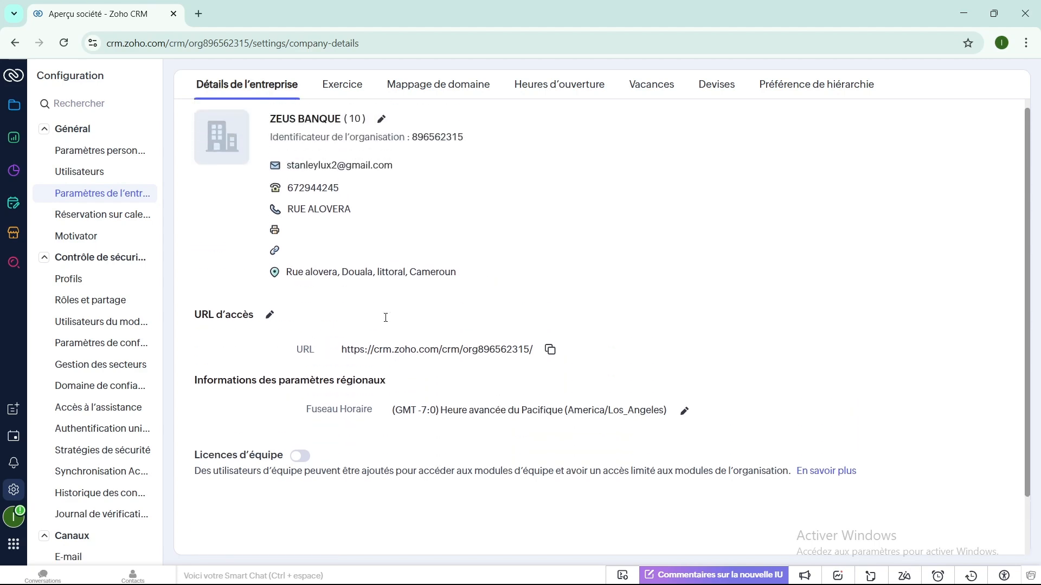
- Open the calendar booking settings and personal booking page, then the setup menu layout editor
{"action": "left_click", "coordinate": [110, 217]}
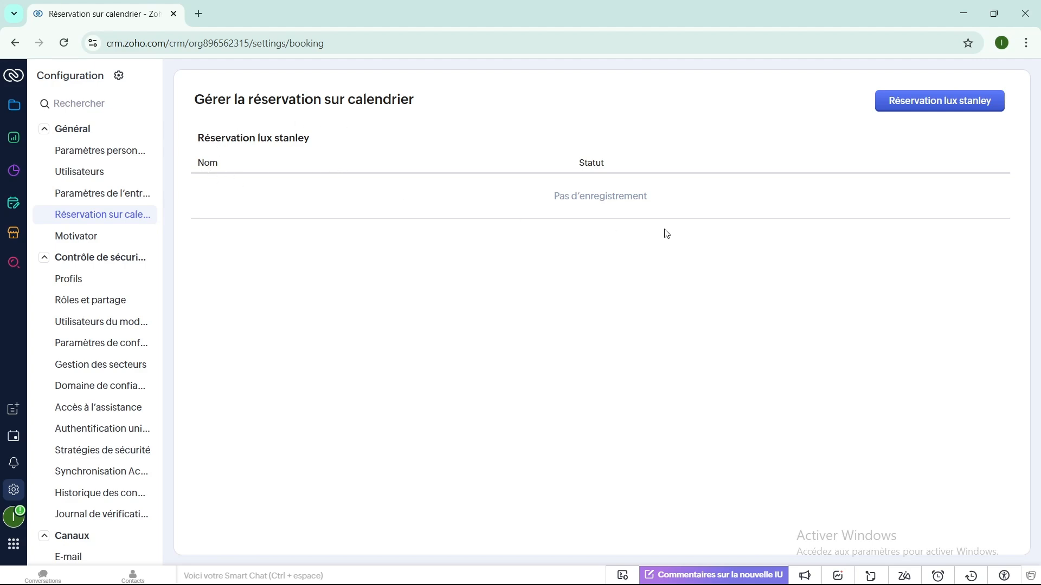
{"action": "left_click", "coordinate": [936, 110]}
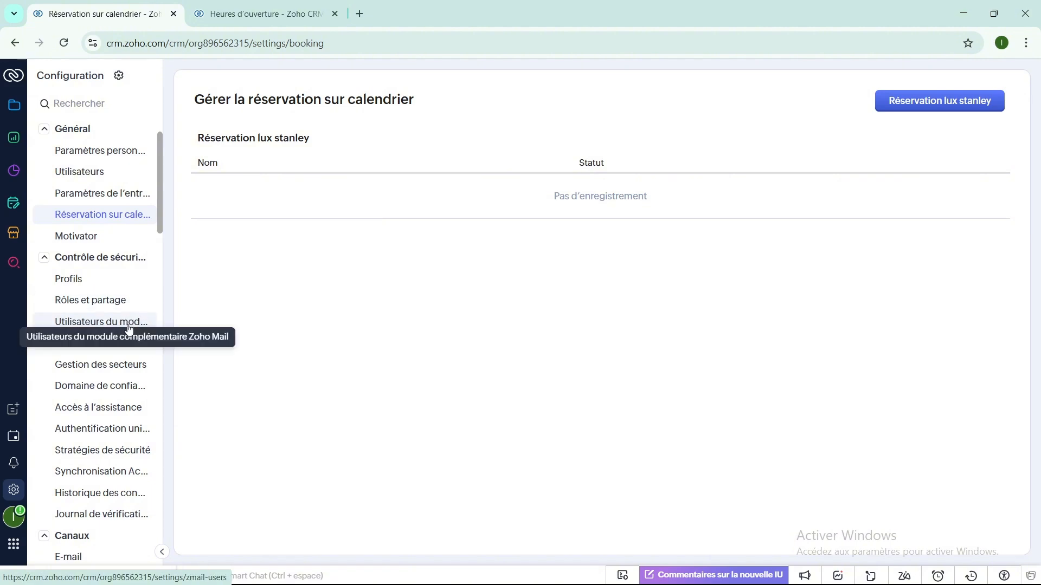
{"action": "scroll", "coordinate": [83, 395], "scroll_direction": "down", "scroll_amount": 8}
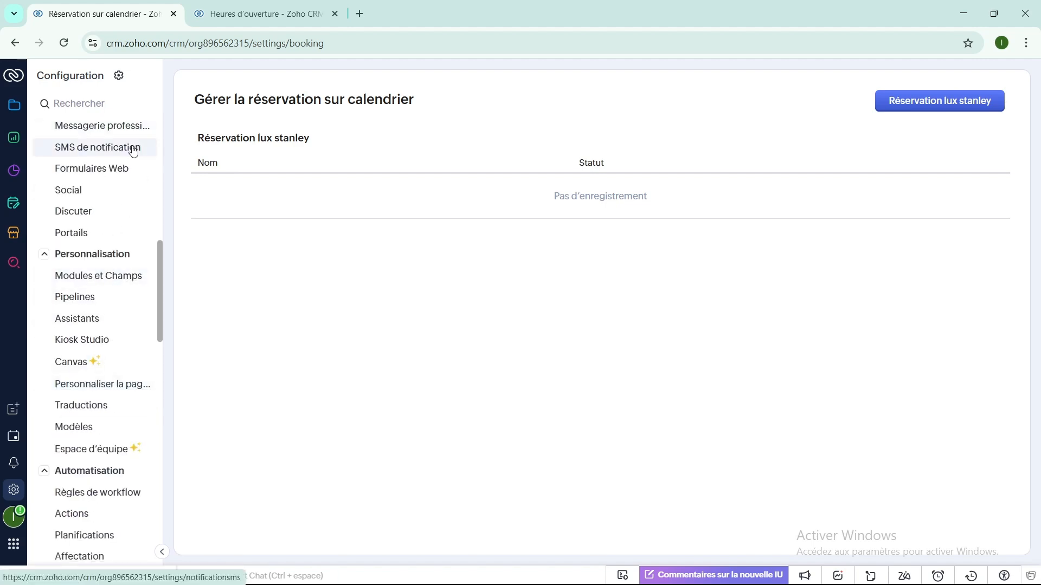
{"action": "scroll", "coordinate": [133, 198], "scroll_direction": "up", "scroll_amount": 8}
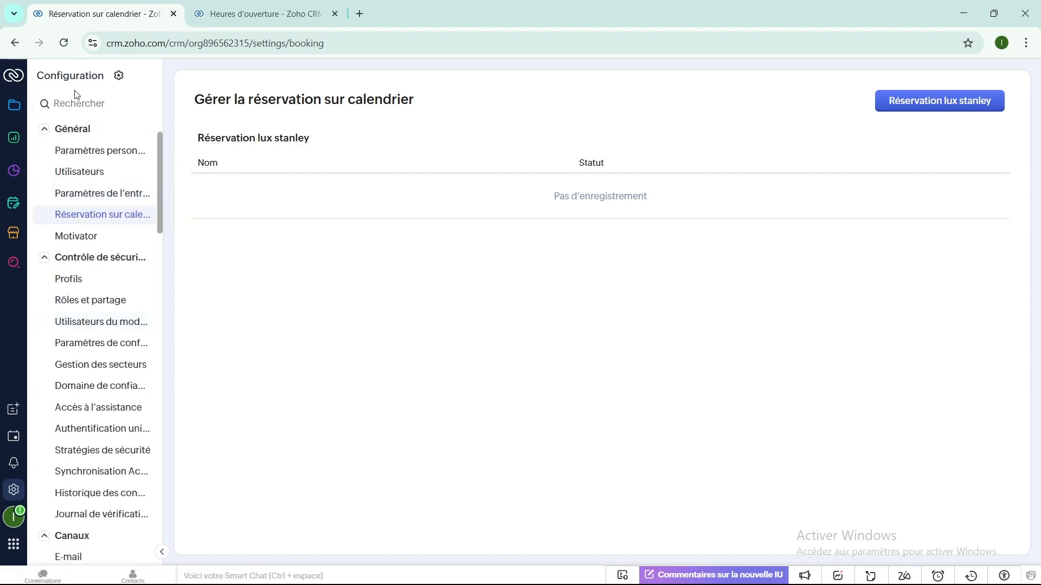
{"action": "left_click", "coordinate": [119, 75]}
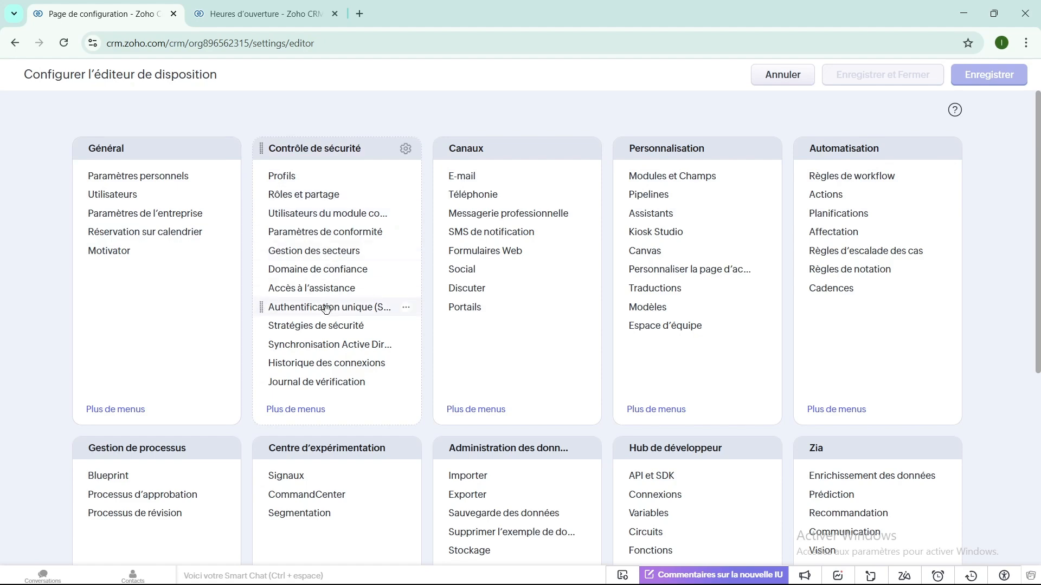
- Return to the Réservation sur calendrier management page from the Général card
{"action": "scroll", "coordinate": [325, 309], "scroll_direction": "down", "scroll_amount": 3}
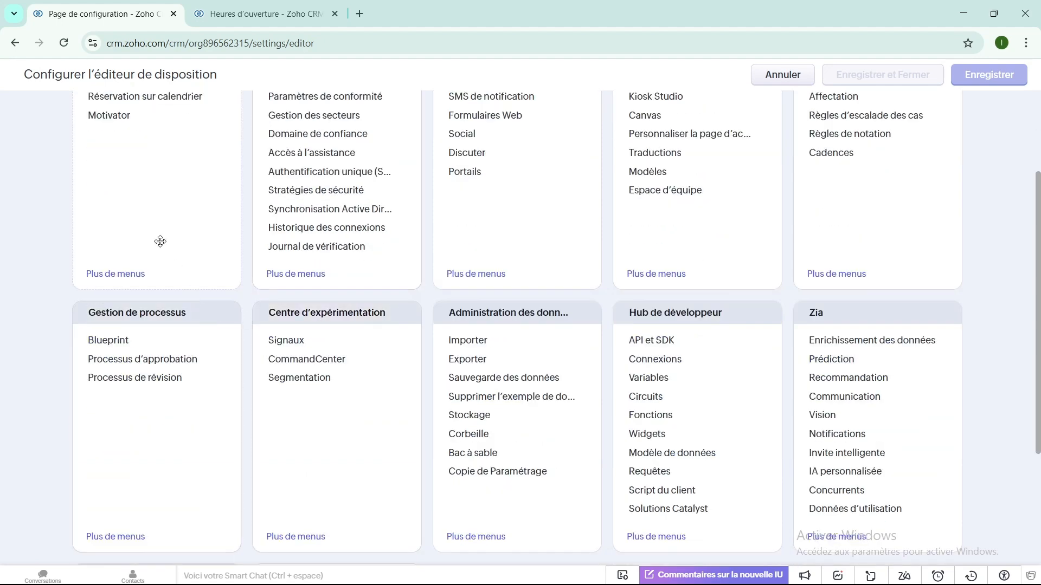
{"action": "left_click", "coordinate": [142, 96]}
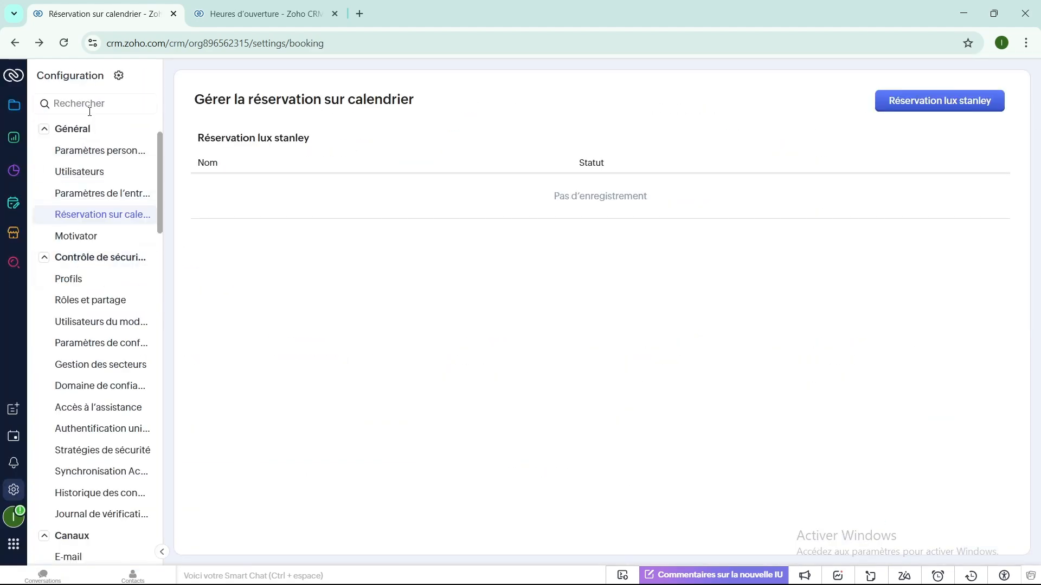
- Go to the Contacts list and start a blank Créer un(e) Contact form
{"action": "left_click", "coordinate": [17, 109]}
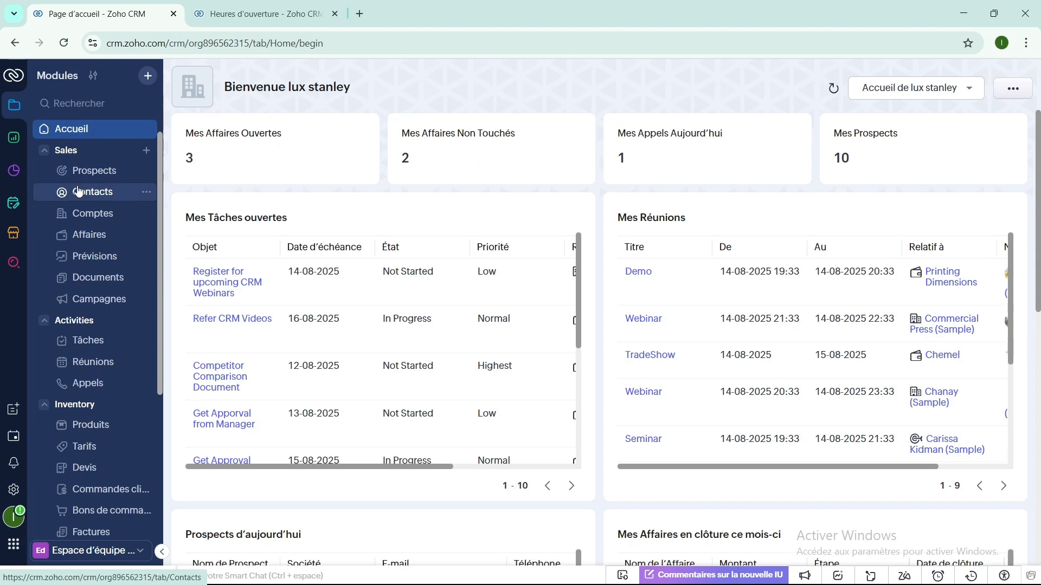
{"action": "left_click", "coordinate": [81, 196]}
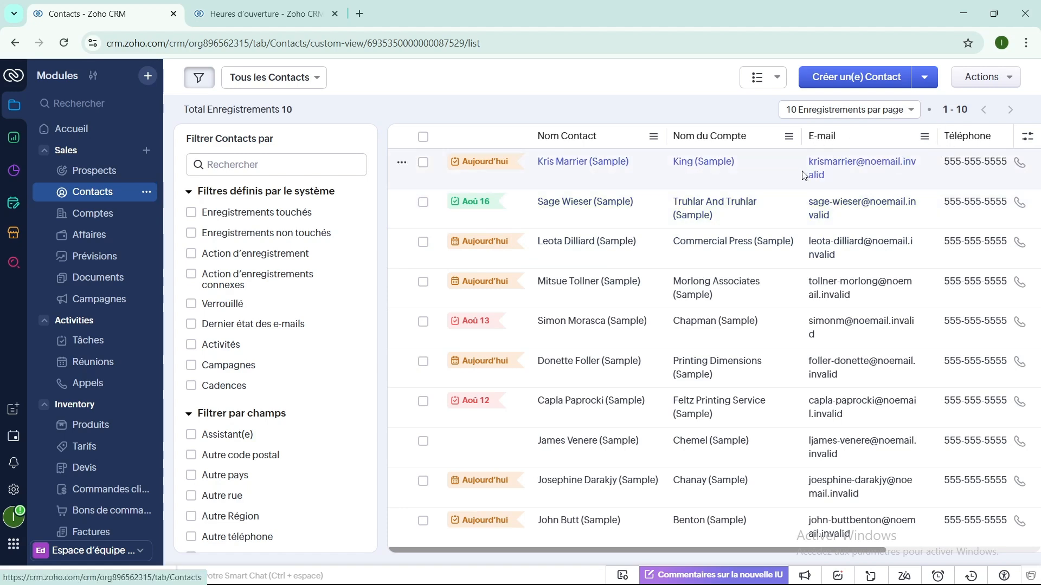
{"action": "left_click", "coordinate": [889, 80]}
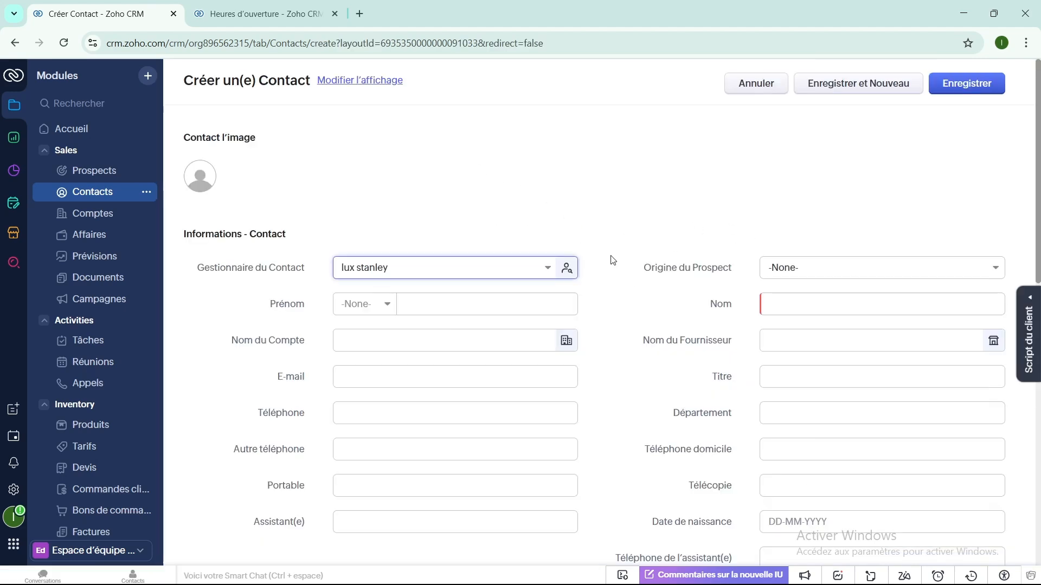
- Enter the contact's first name, leaving the account field unlinked
{"action": "scroll", "coordinate": [414, 276], "scroll_direction": "down", "scroll_amount": 3}
{"action": "scroll", "coordinate": [395, 269], "scroll_direction": "up", "scroll_amount": 3}
{"action": "left_click", "coordinate": [406, 308]}
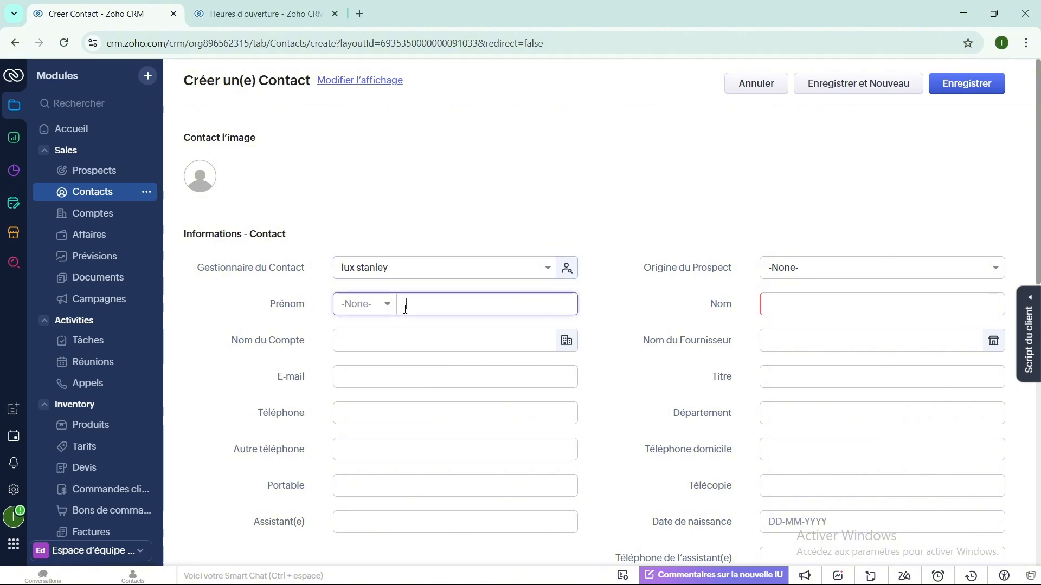
{"action": "type", "text": "lux"}
{"action": "left_click", "coordinate": [380, 337]}
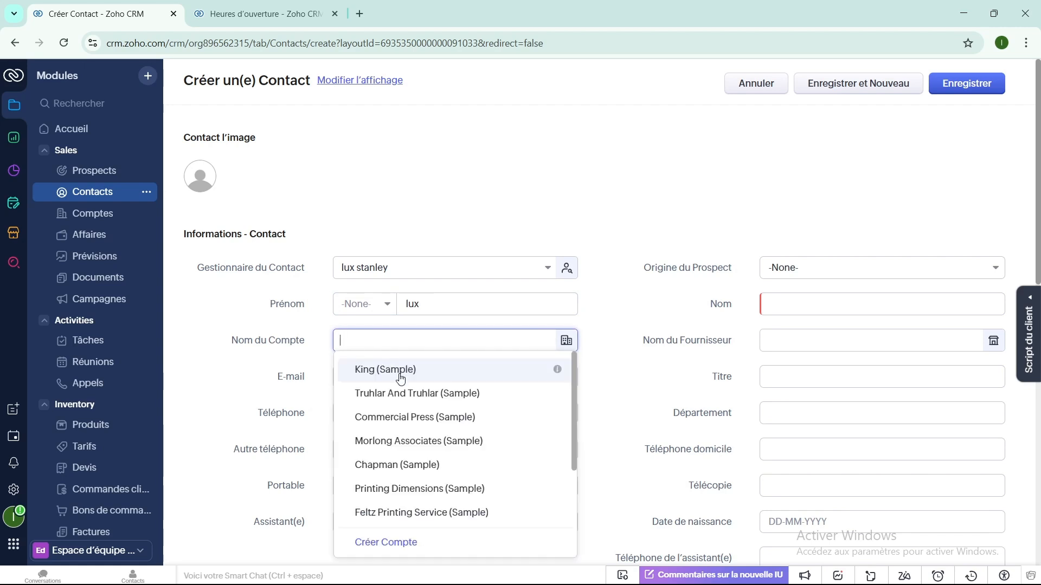
{"action": "scroll", "coordinate": [397, 387], "scroll_direction": "down", "scroll_amount": 2}
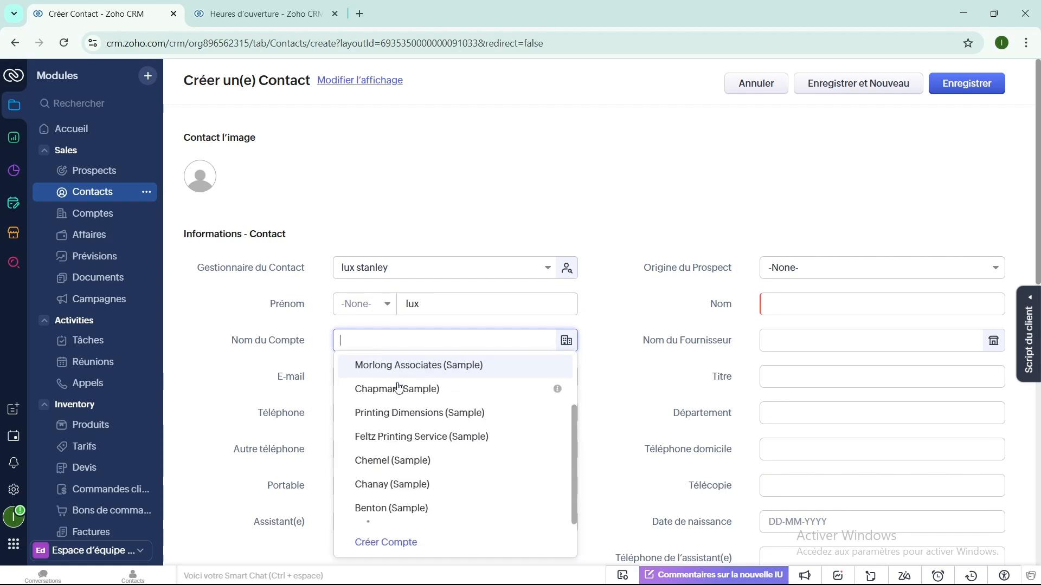
{"action": "left_click", "coordinate": [235, 375]}
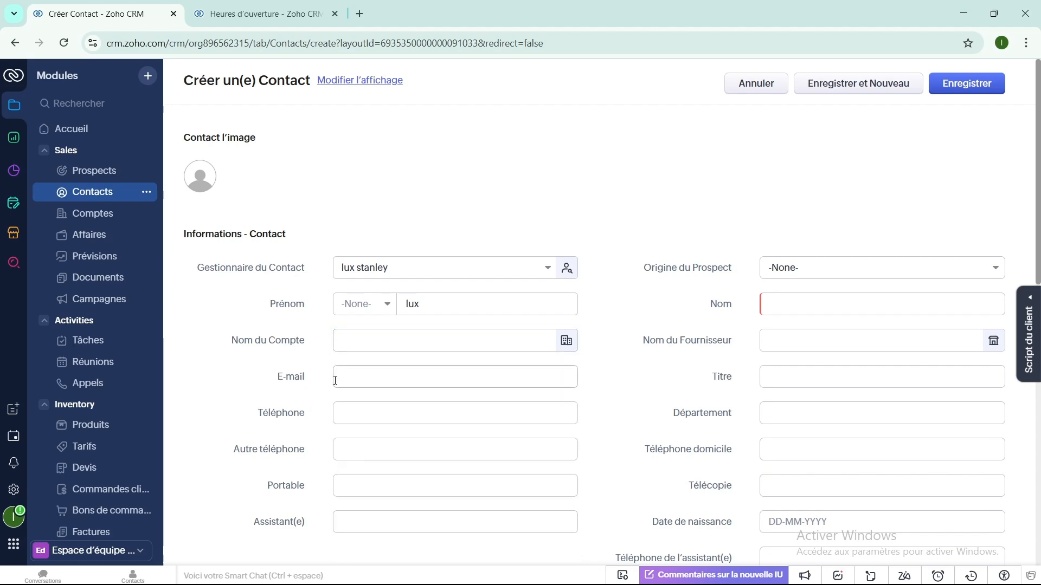
{"action": "scroll", "coordinate": [366, 384], "scroll_direction": "down", "scroll_amount": 1}
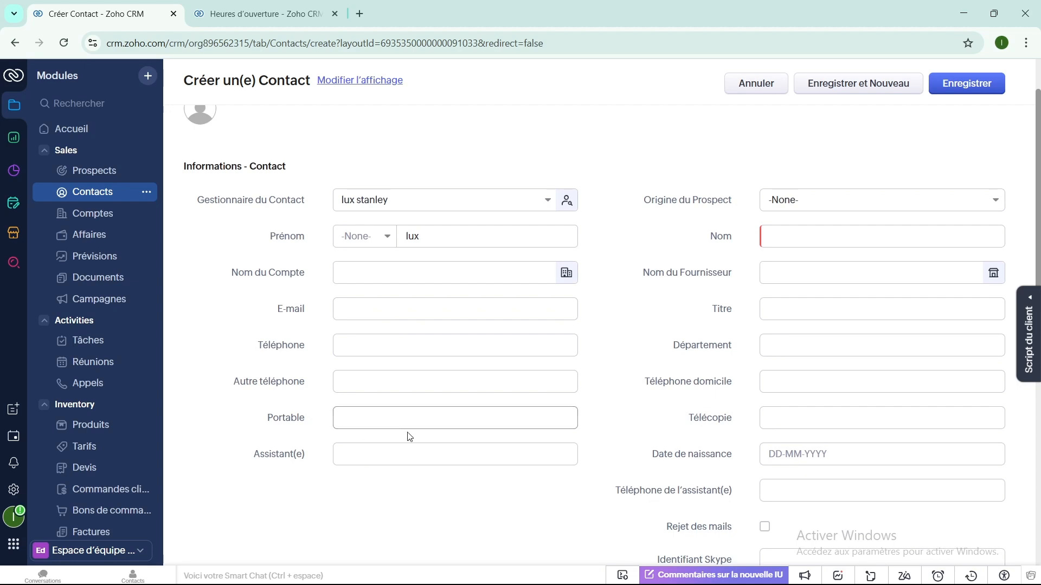
{"action": "scroll", "coordinate": [766, 382], "scroll_direction": "up", "scroll_amount": 1}
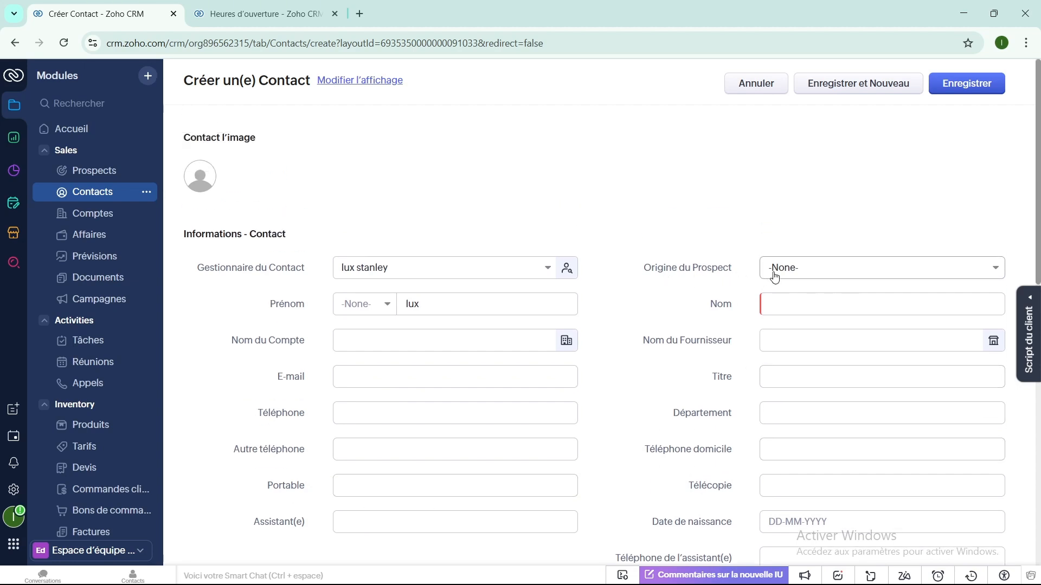
- Set Origine du Prospect to Séminaire Partenaire
{"action": "left_click", "coordinate": [998, 271]}
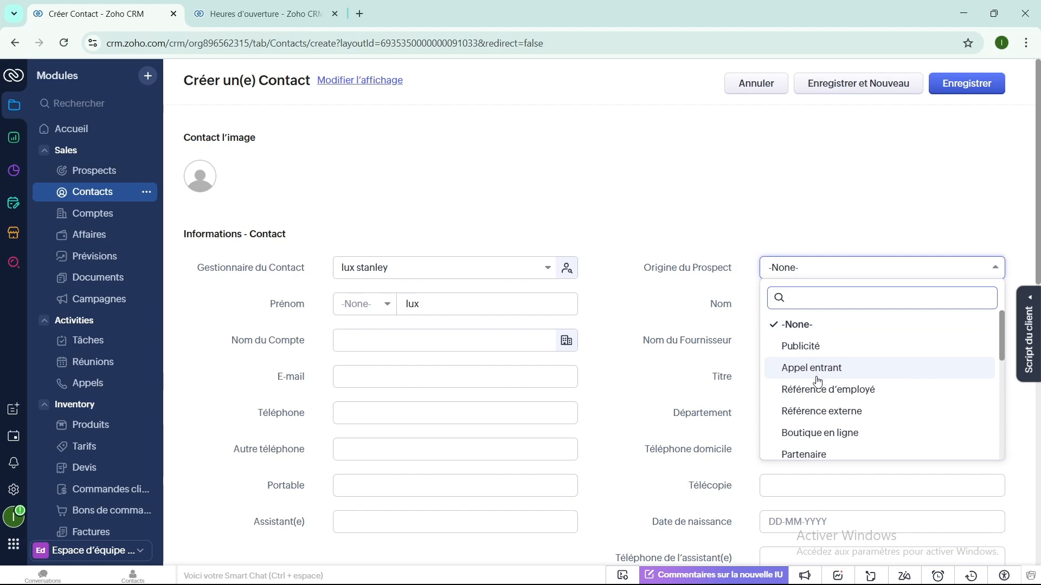
{"action": "scroll", "coordinate": [818, 380], "scroll_direction": "down", "scroll_amount": 2}
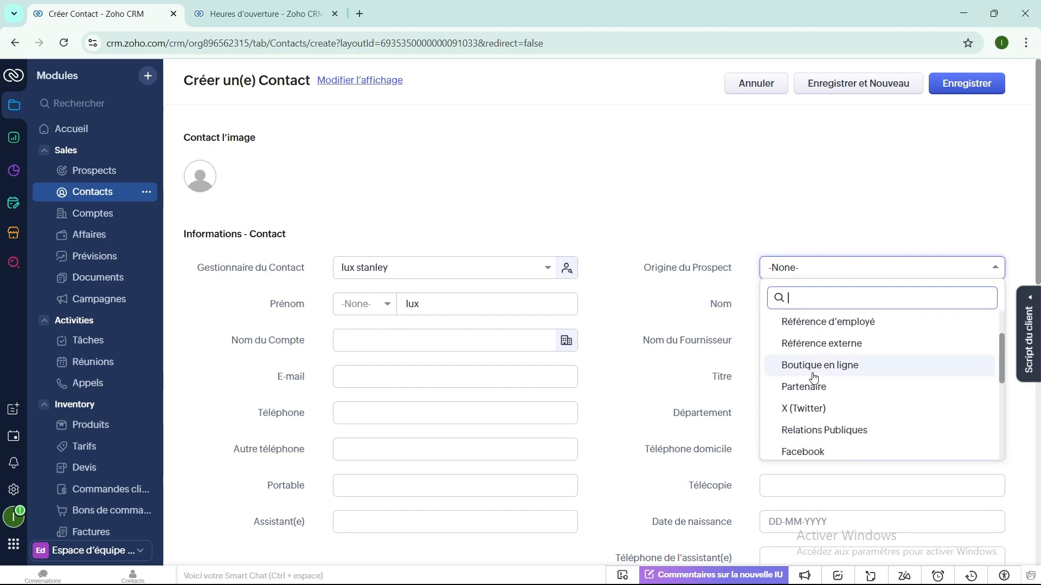
{"action": "scroll", "coordinate": [813, 374], "scroll_direction": "down", "scroll_amount": 3}
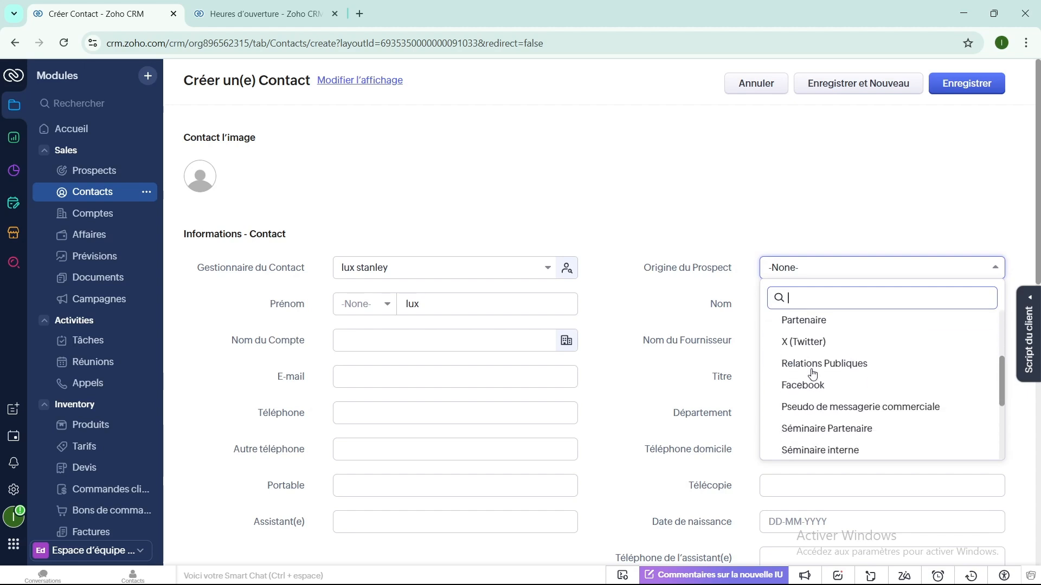
{"action": "scroll", "coordinate": [812, 374], "scroll_direction": "up", "scroll_amount": 1}
{"action": "scroll", "coordinate": [811, 375], "scroll_direction": "down", "scroll_amount": 3}
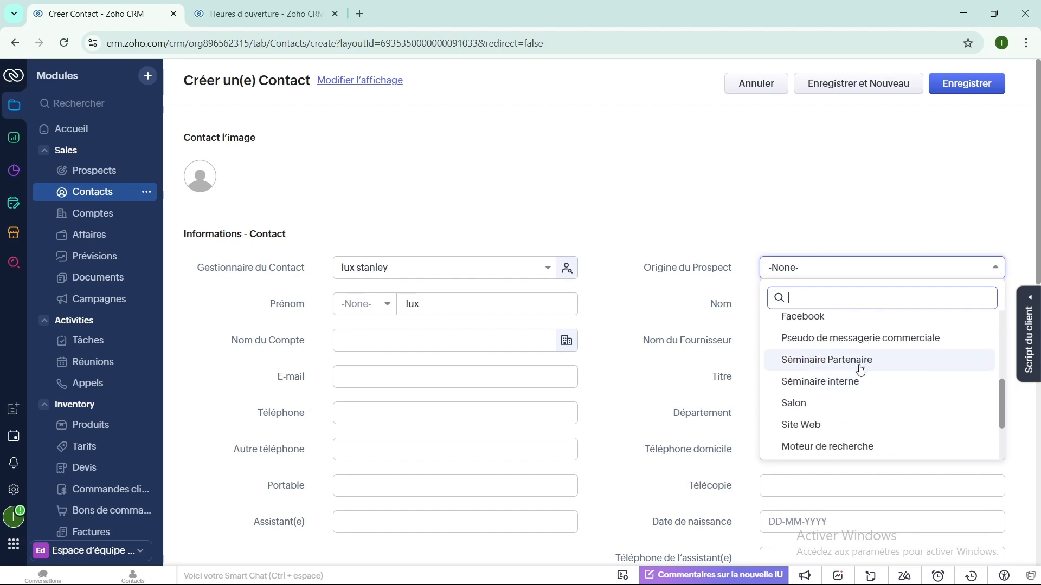
{"action": "left_click", "coordinate": [841, 366]}
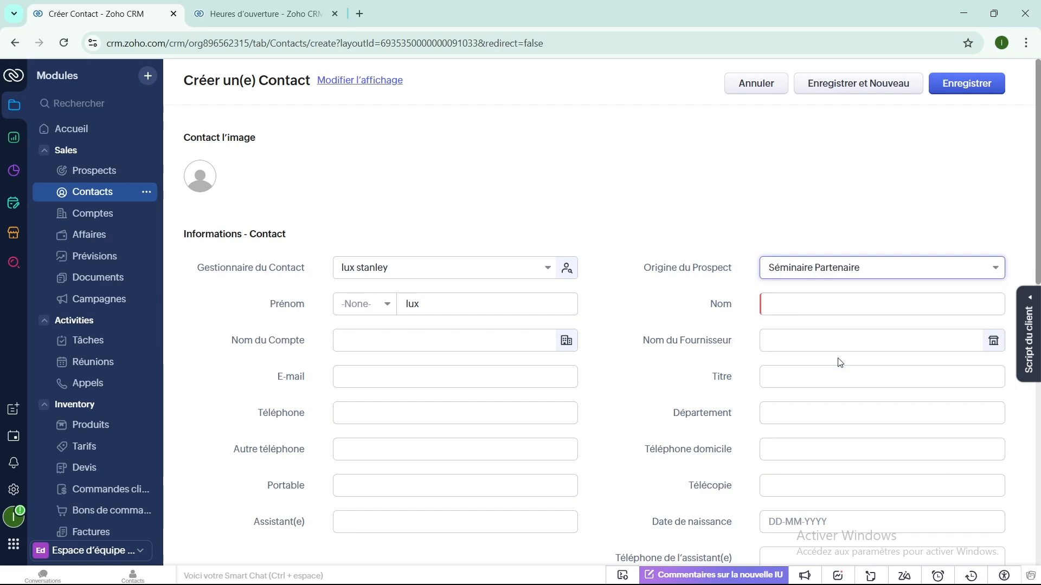
- Enter the contact's last name and search 'aliexpress' in Nom du Fournisseur
{"action": "left_click", "coordinate": [768, 304]}
{"action": "type", "text": "part"}
{"action": "left_click", "coordinate": [775, 339]}
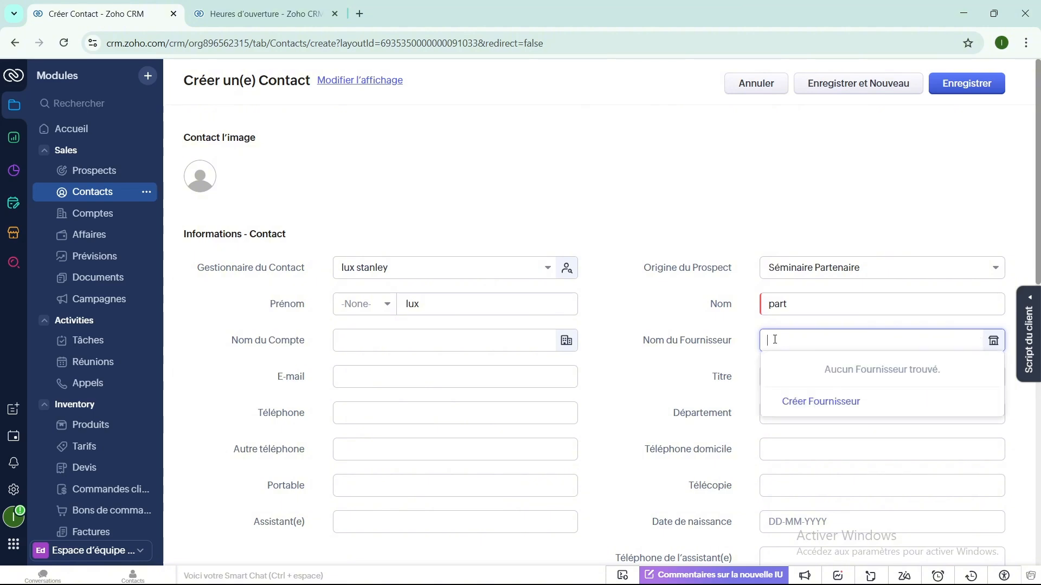
{"action": "type", "text": "al"}
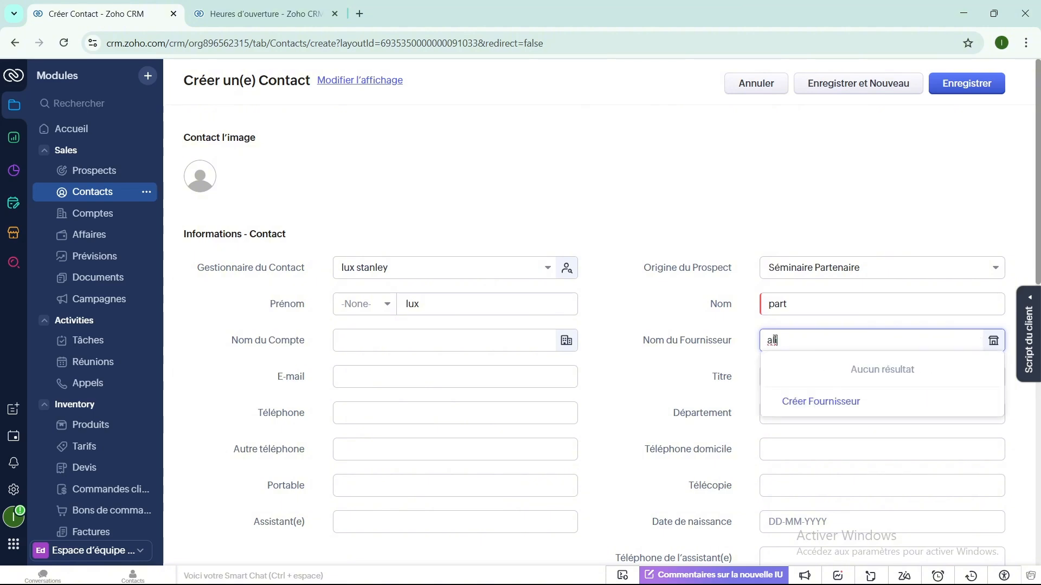
{"action": "type", "text": "iexpress"}
- Quick-create supplier aliexpress with its phone number and link it to the contact
{"action": "left_click", "coordinate": [805, 402]}
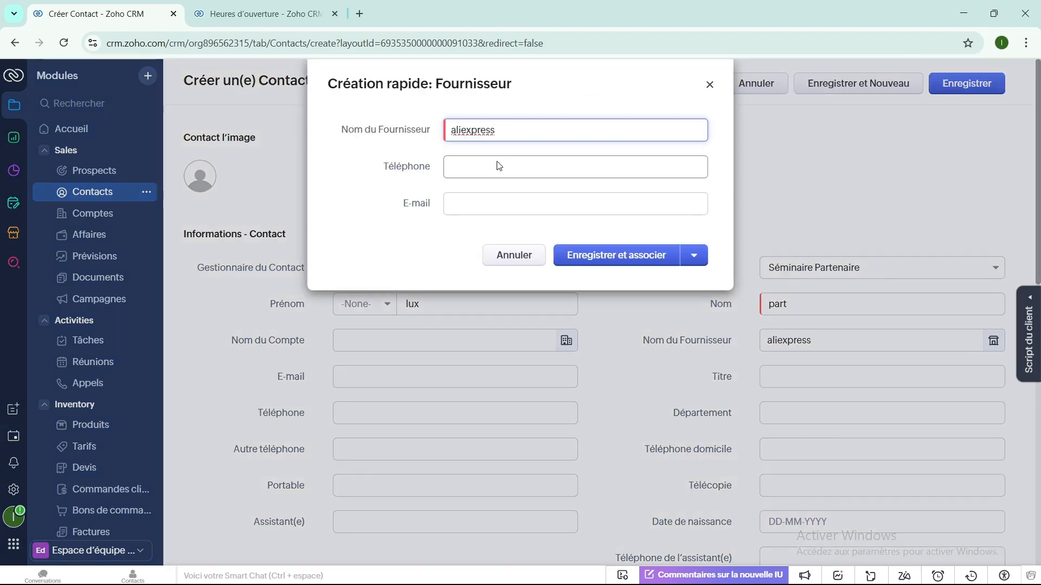
{"action": "left_click", "coordinate": [464, 165]}
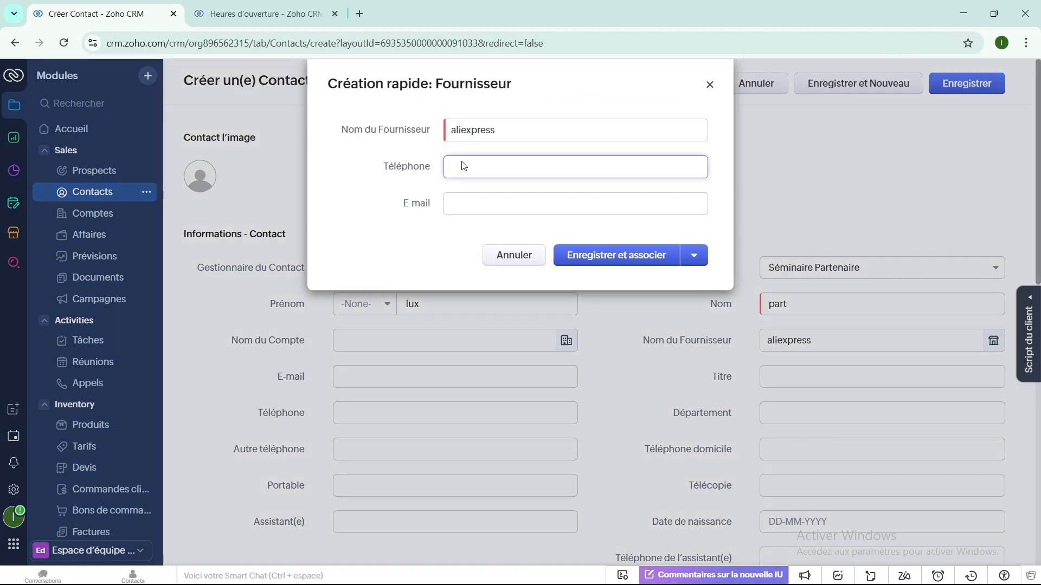
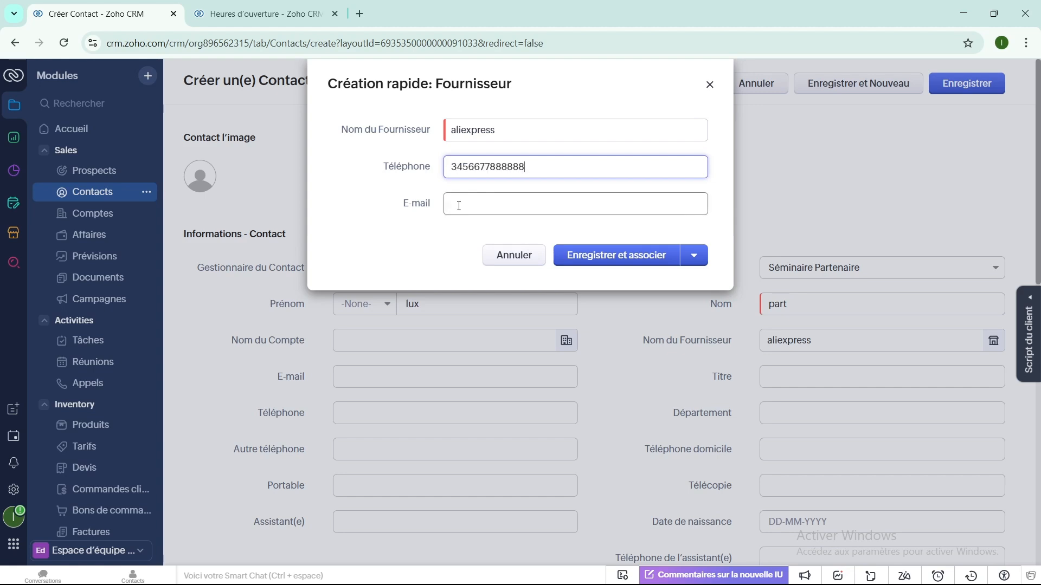
{"action": "left_click", "coordinate": [598, 257]}
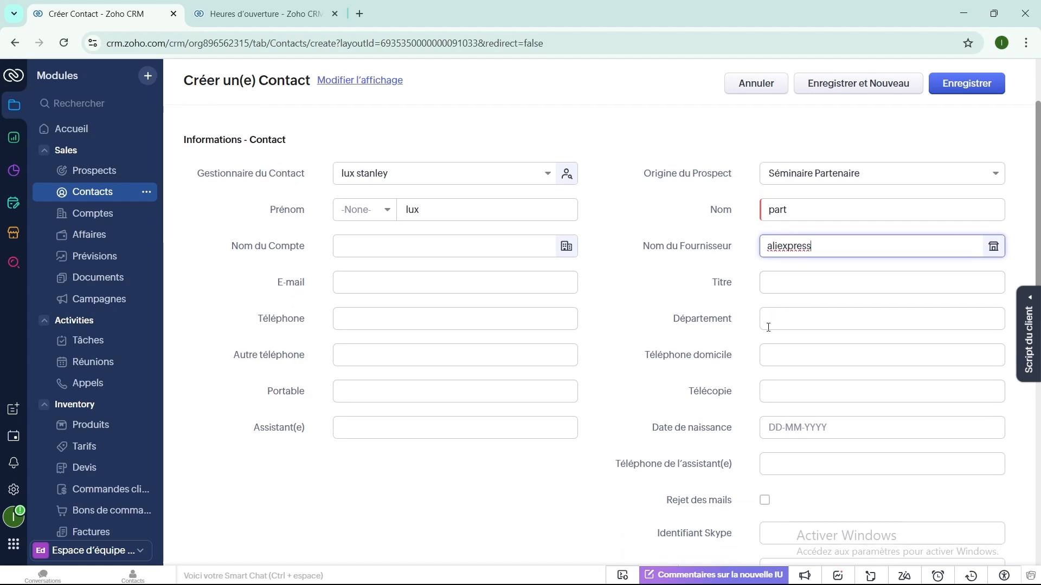
- Review the contact form fields and save the new contact record
{"action": "scroll", "coordinate": [769, 329], "scroll_direction": "down", "scroll_amount": 4}
{"action": "scroll", "coordinate": [767, 330], "scroll_direction": "down", "scroll_amount": 5}
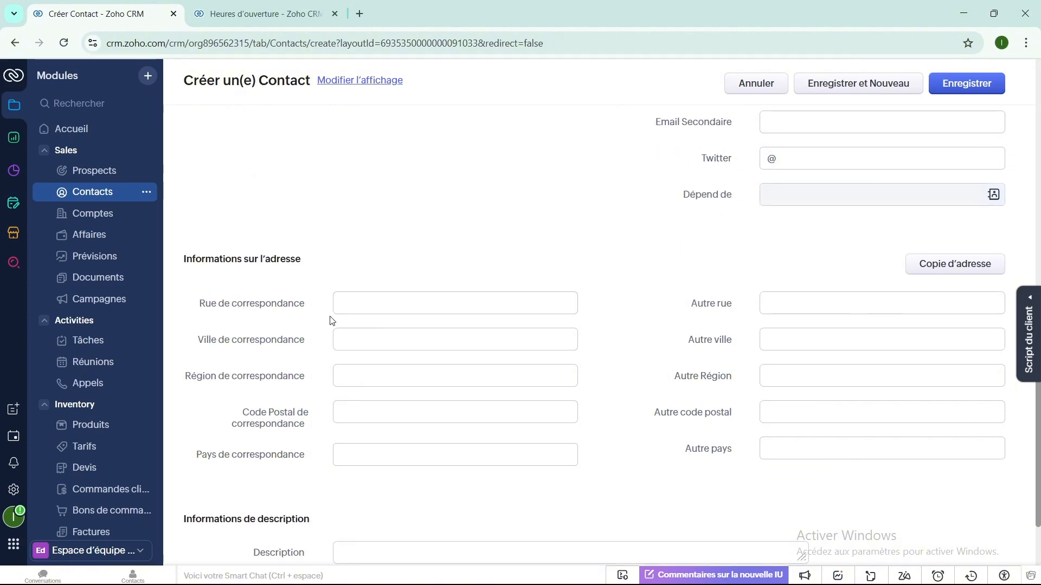
{"action": "scroll", "coordinate": [331, 321], "scroll_direction": "down", "scroll_amount": 2}
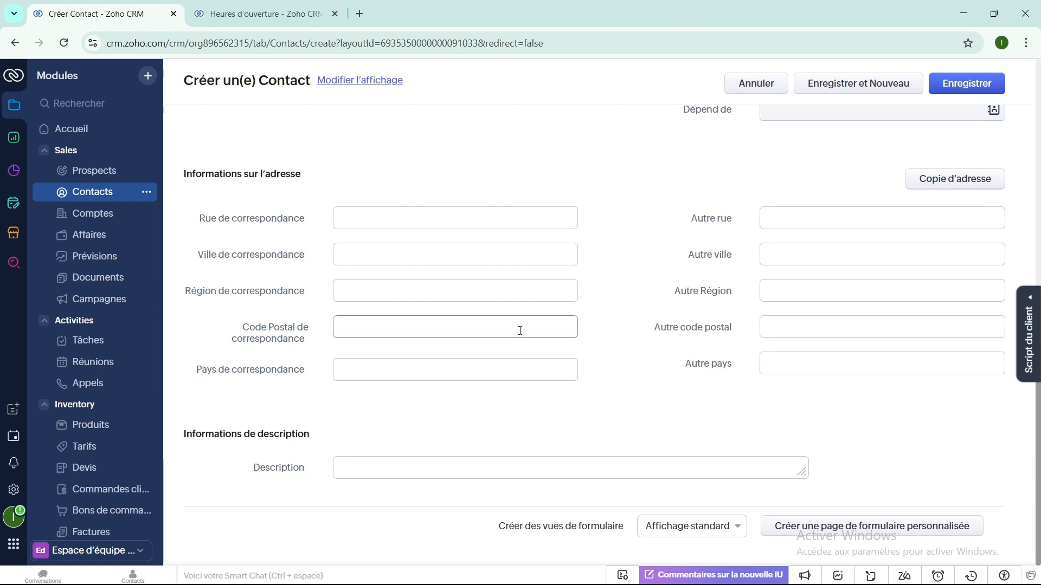
{"action": "scroll", "coordinate": [519, 333], "scroll_direction": "up", "scroll_amount": 5}
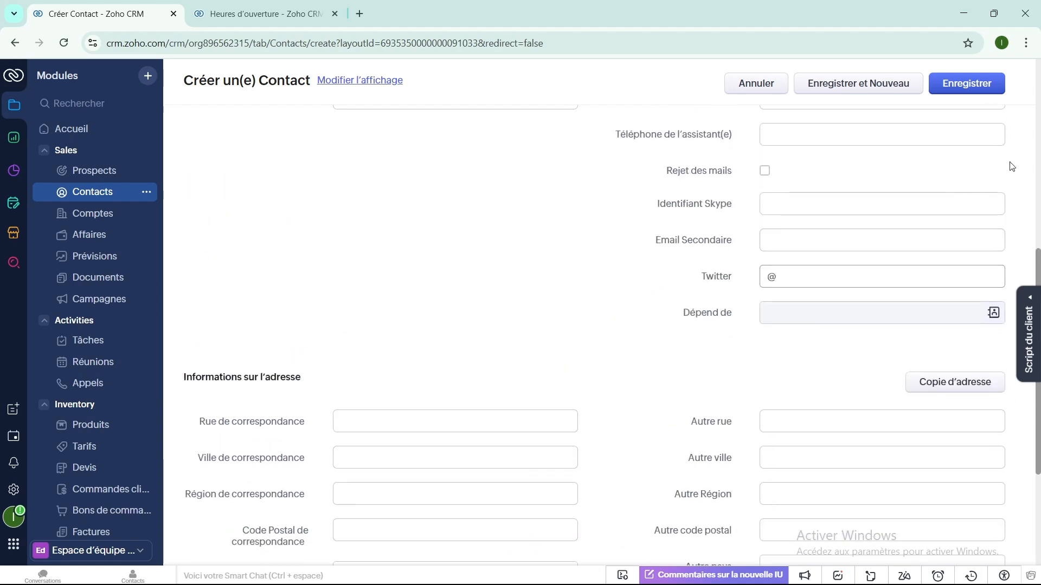
{"action": "left_click", "coordinate": [966, 83]}
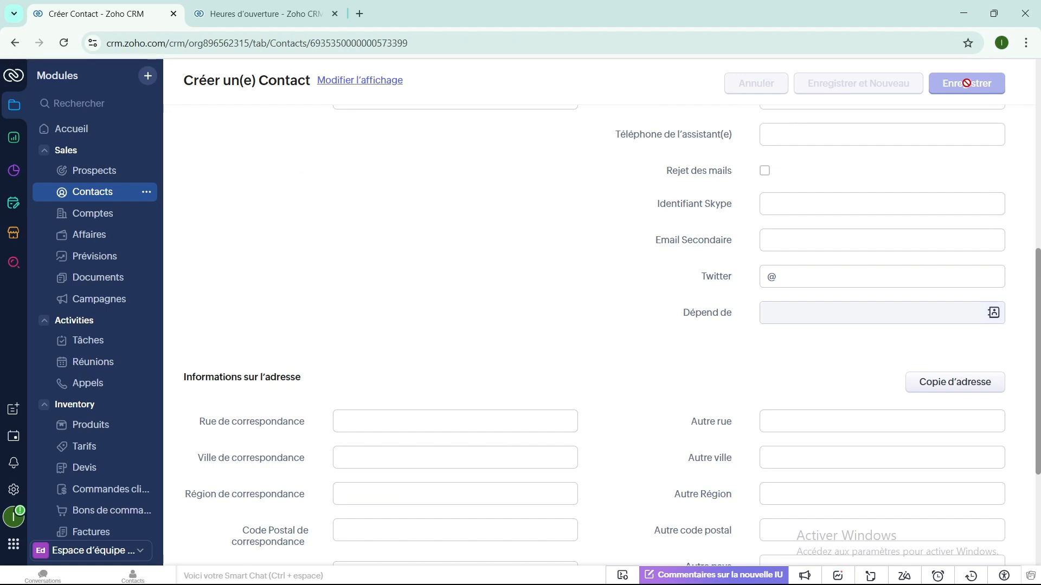